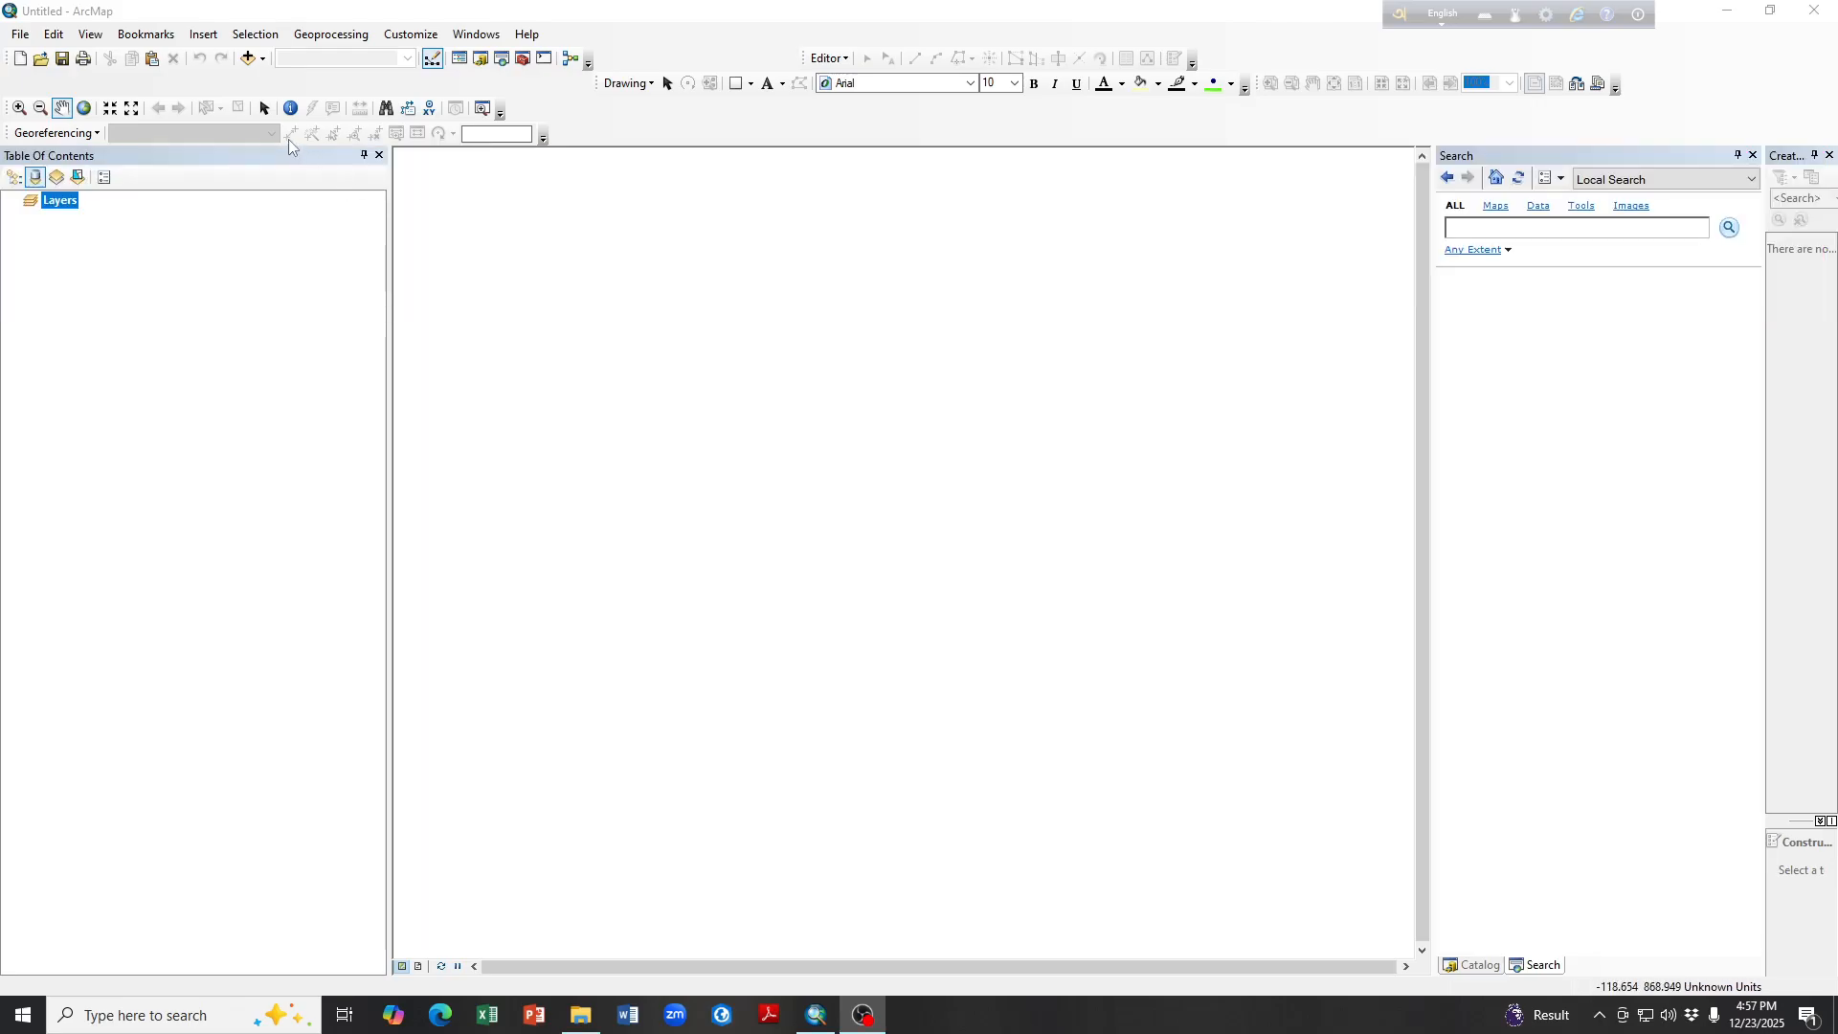
# - Add the HaldaSubbasin.shp shapefile from the Halda watershed folder to the map
pyautogui.click(246, 60)
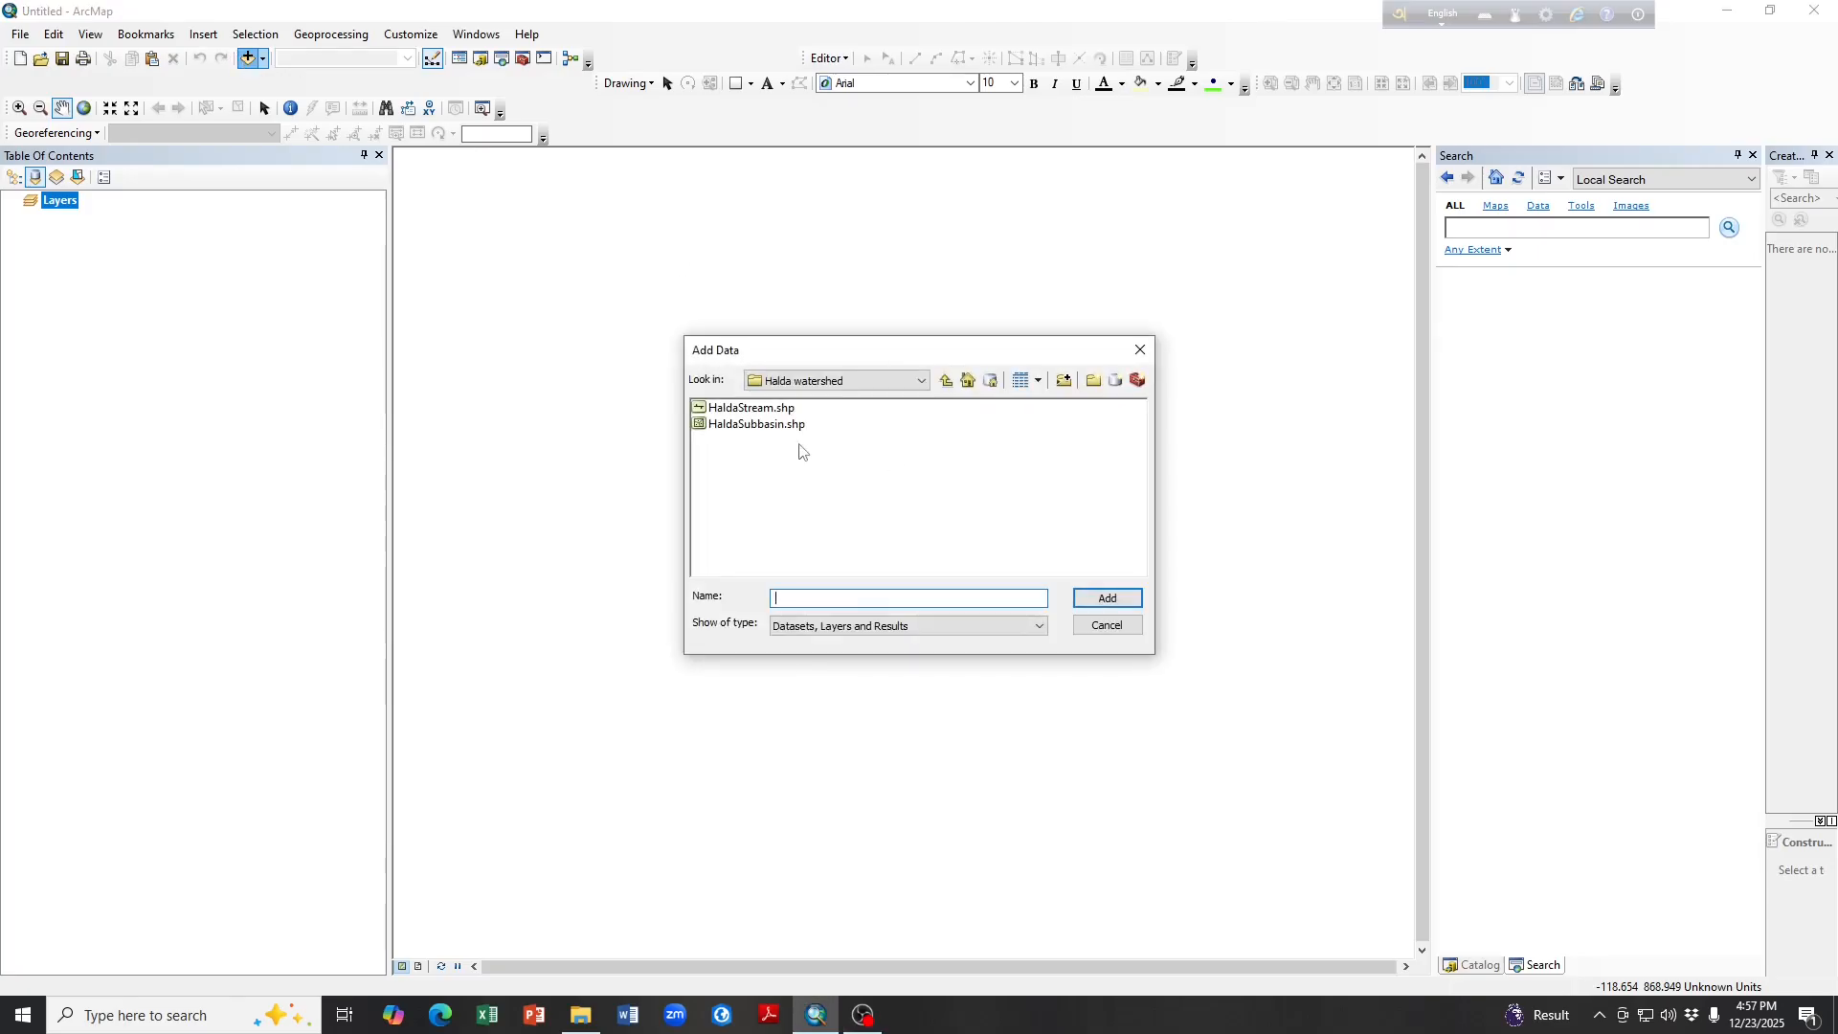
pyautogui.click(755, 425)
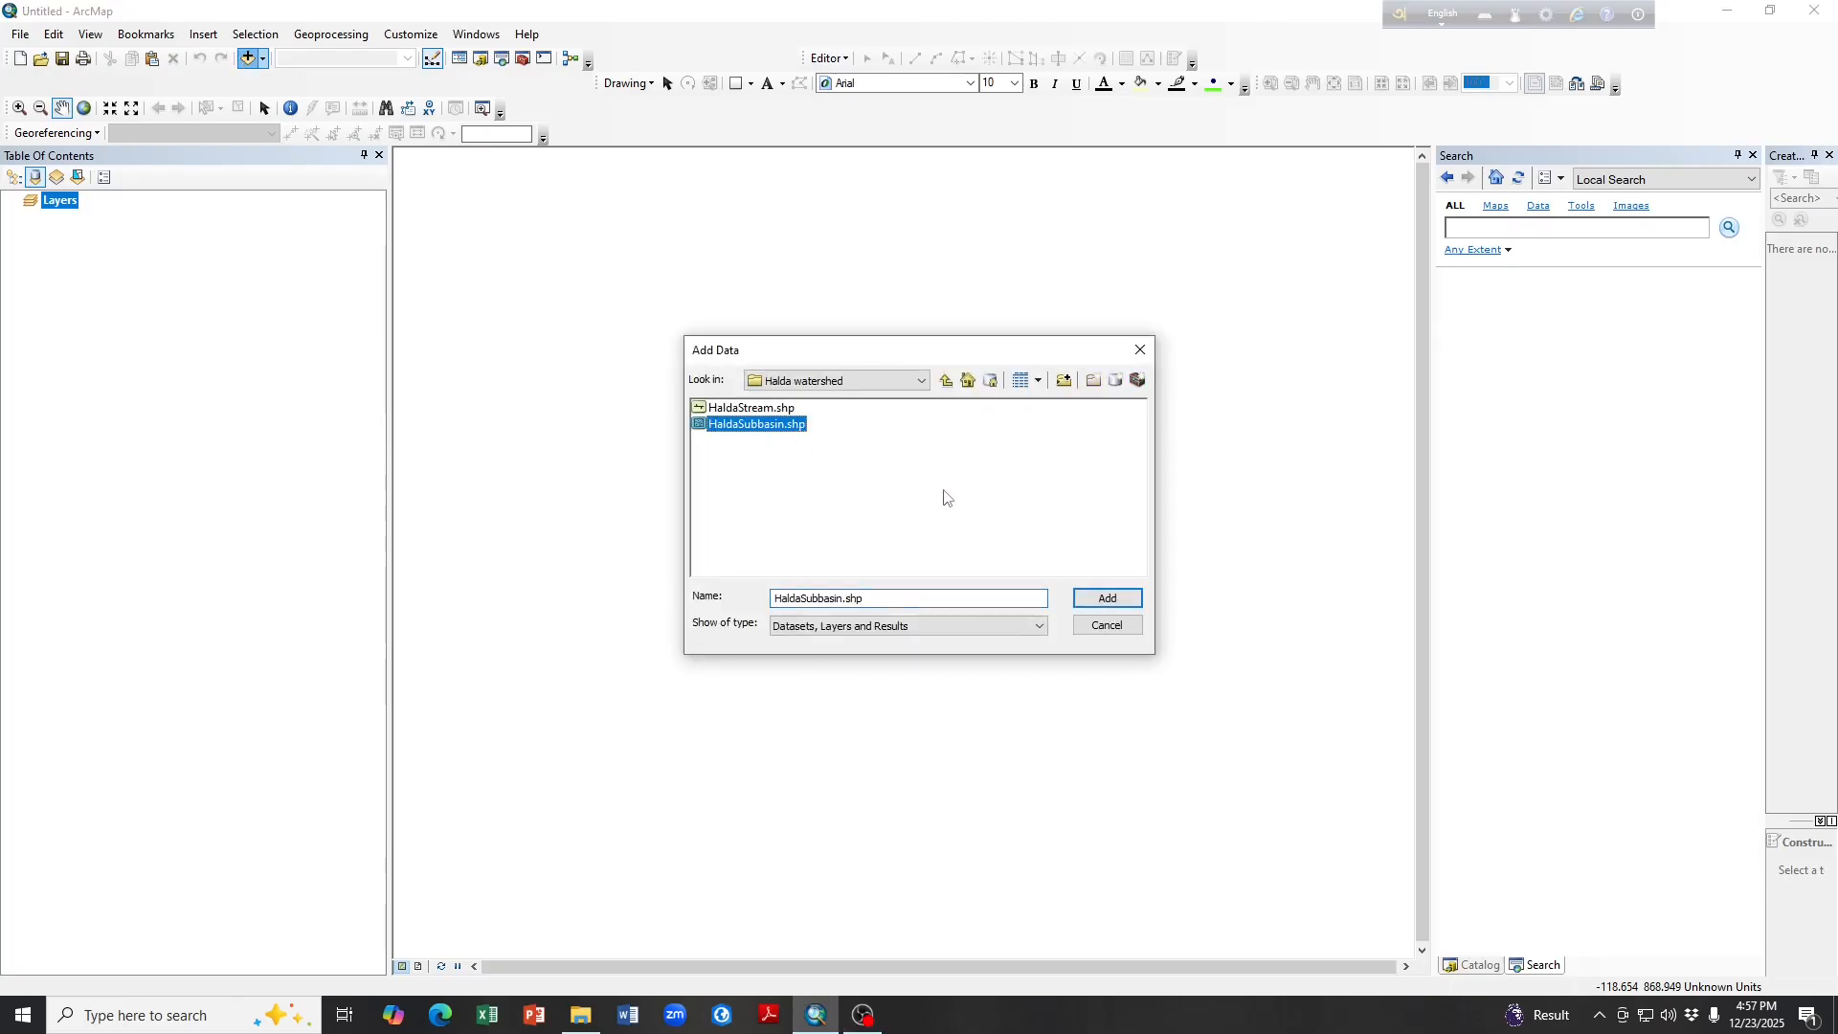
pyautogui.click(1103, 600)
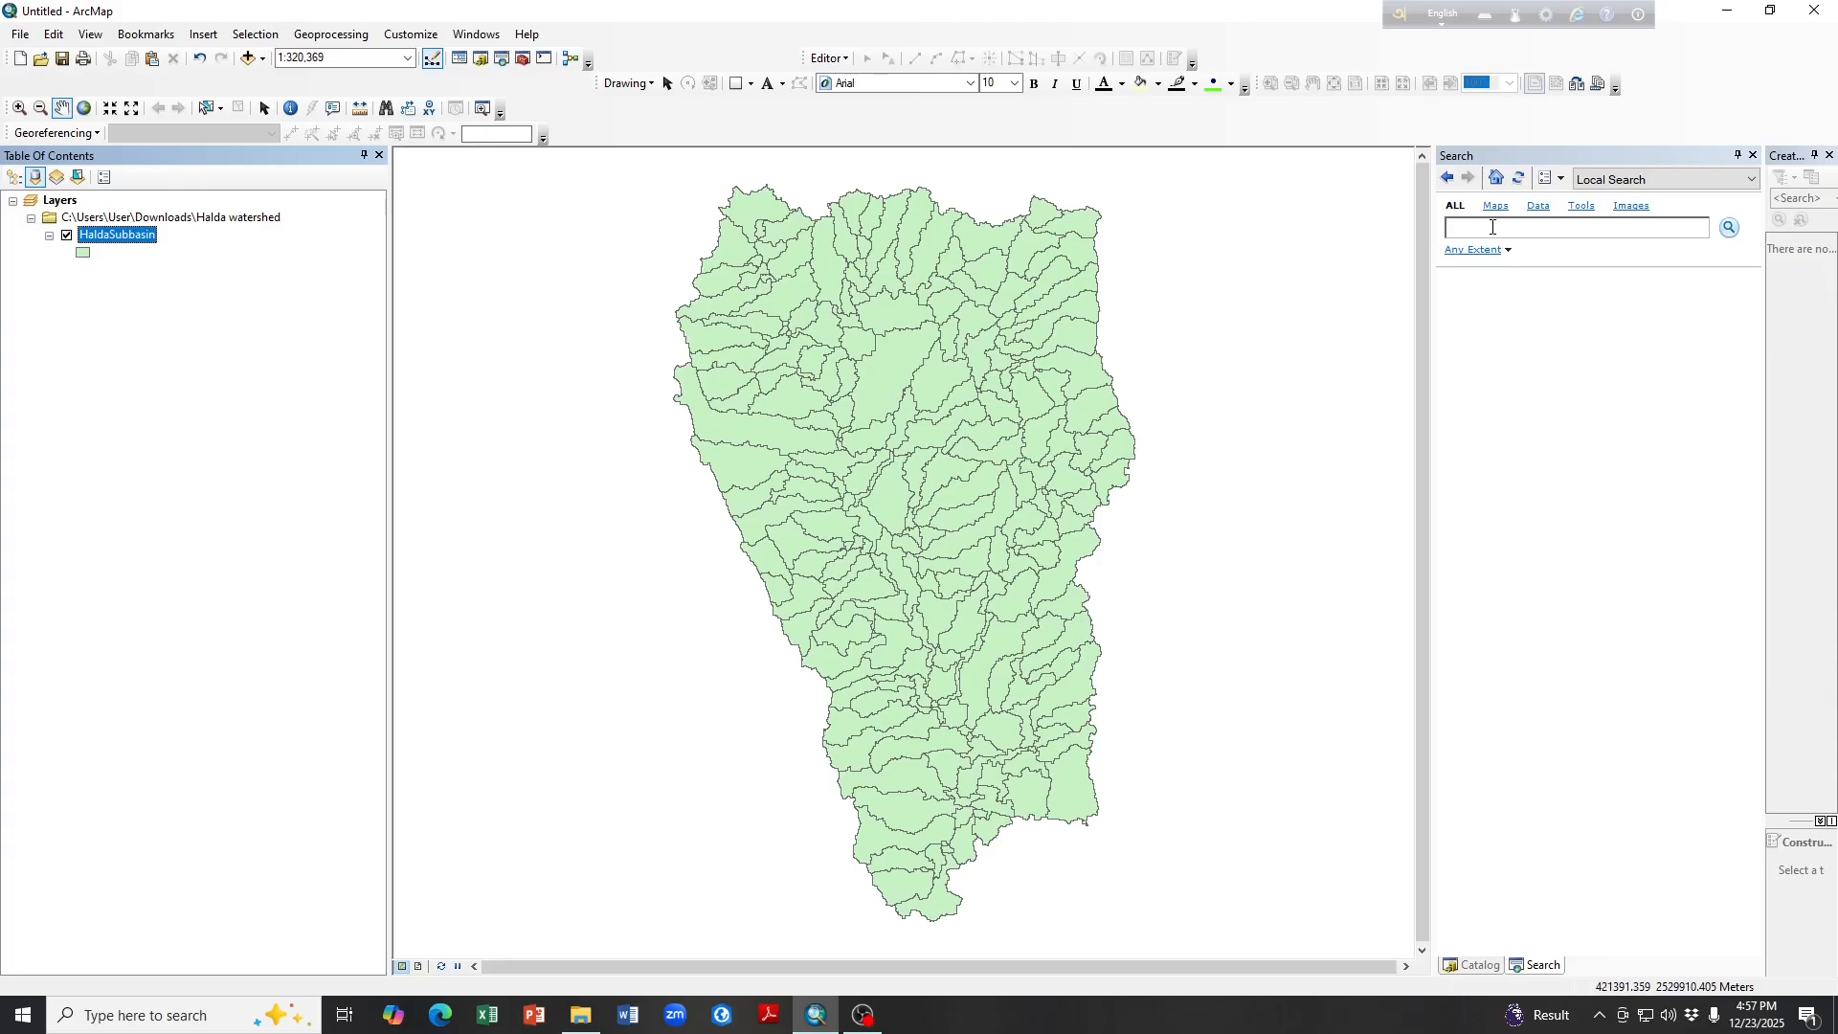
# - Search the local tools for "dissolve"
pyautogui.click(1529, 409)
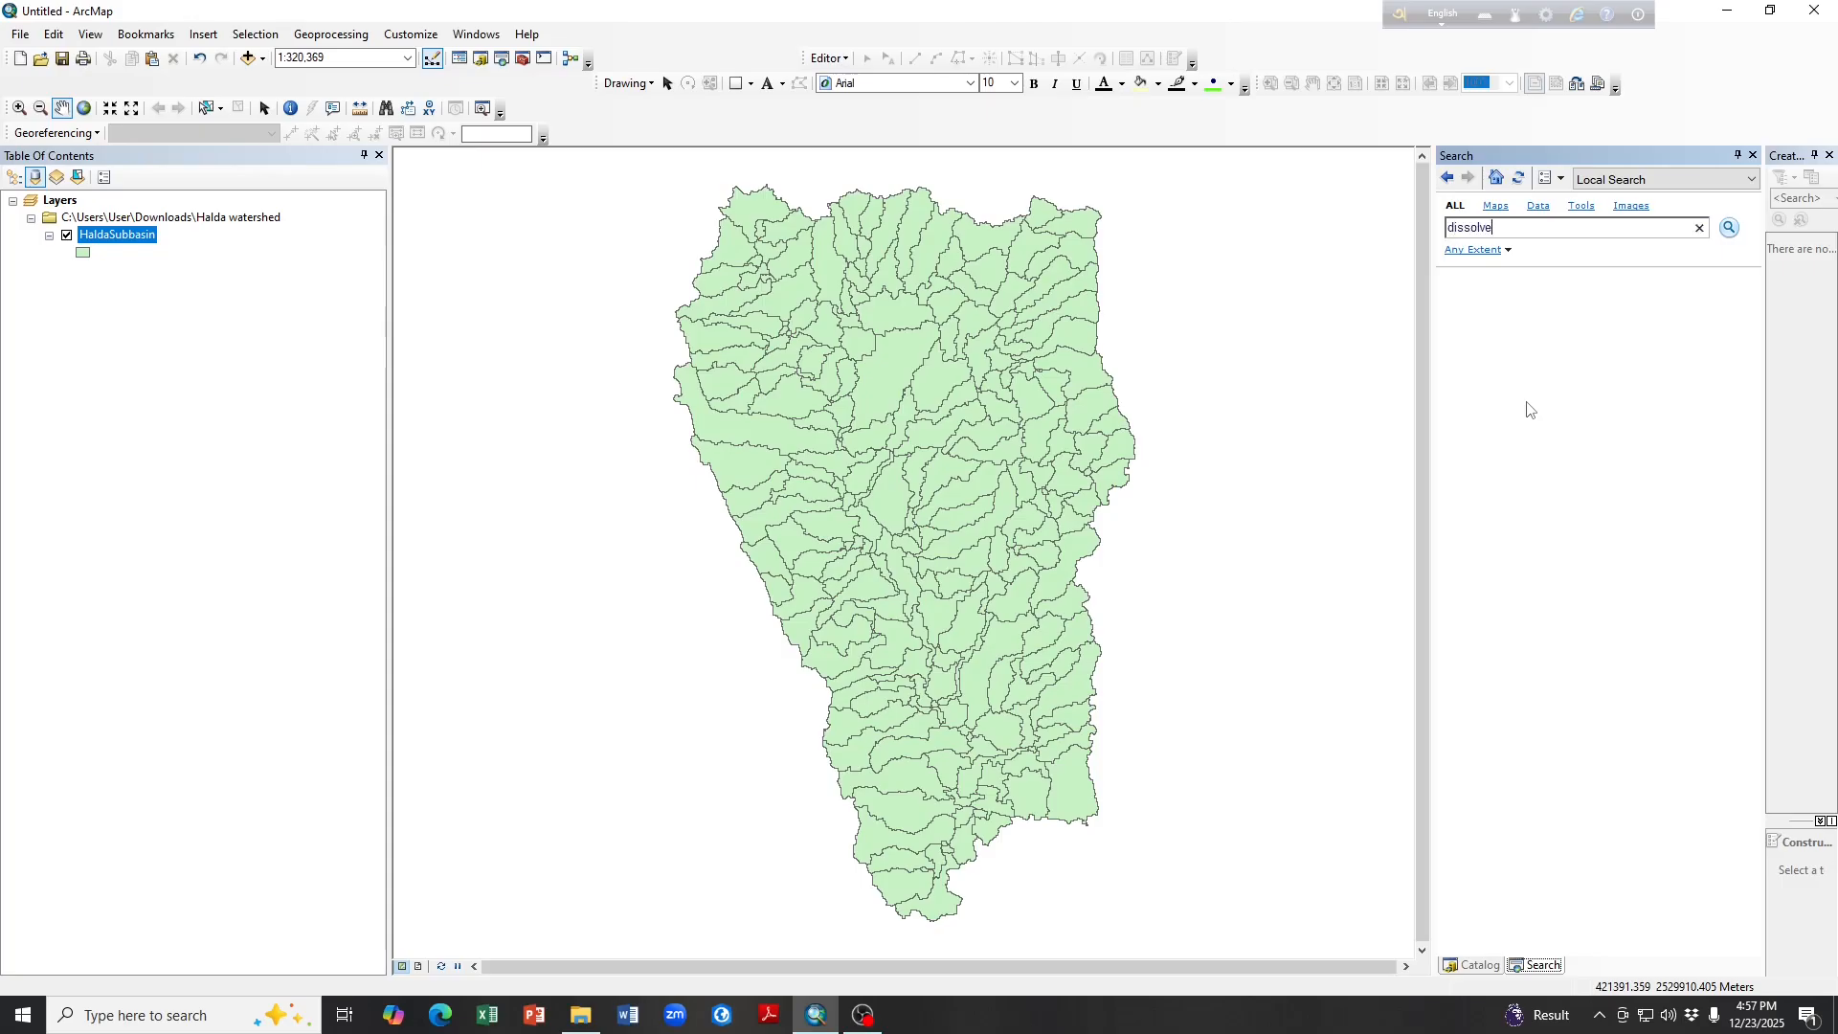
pyautogui.press('Return')
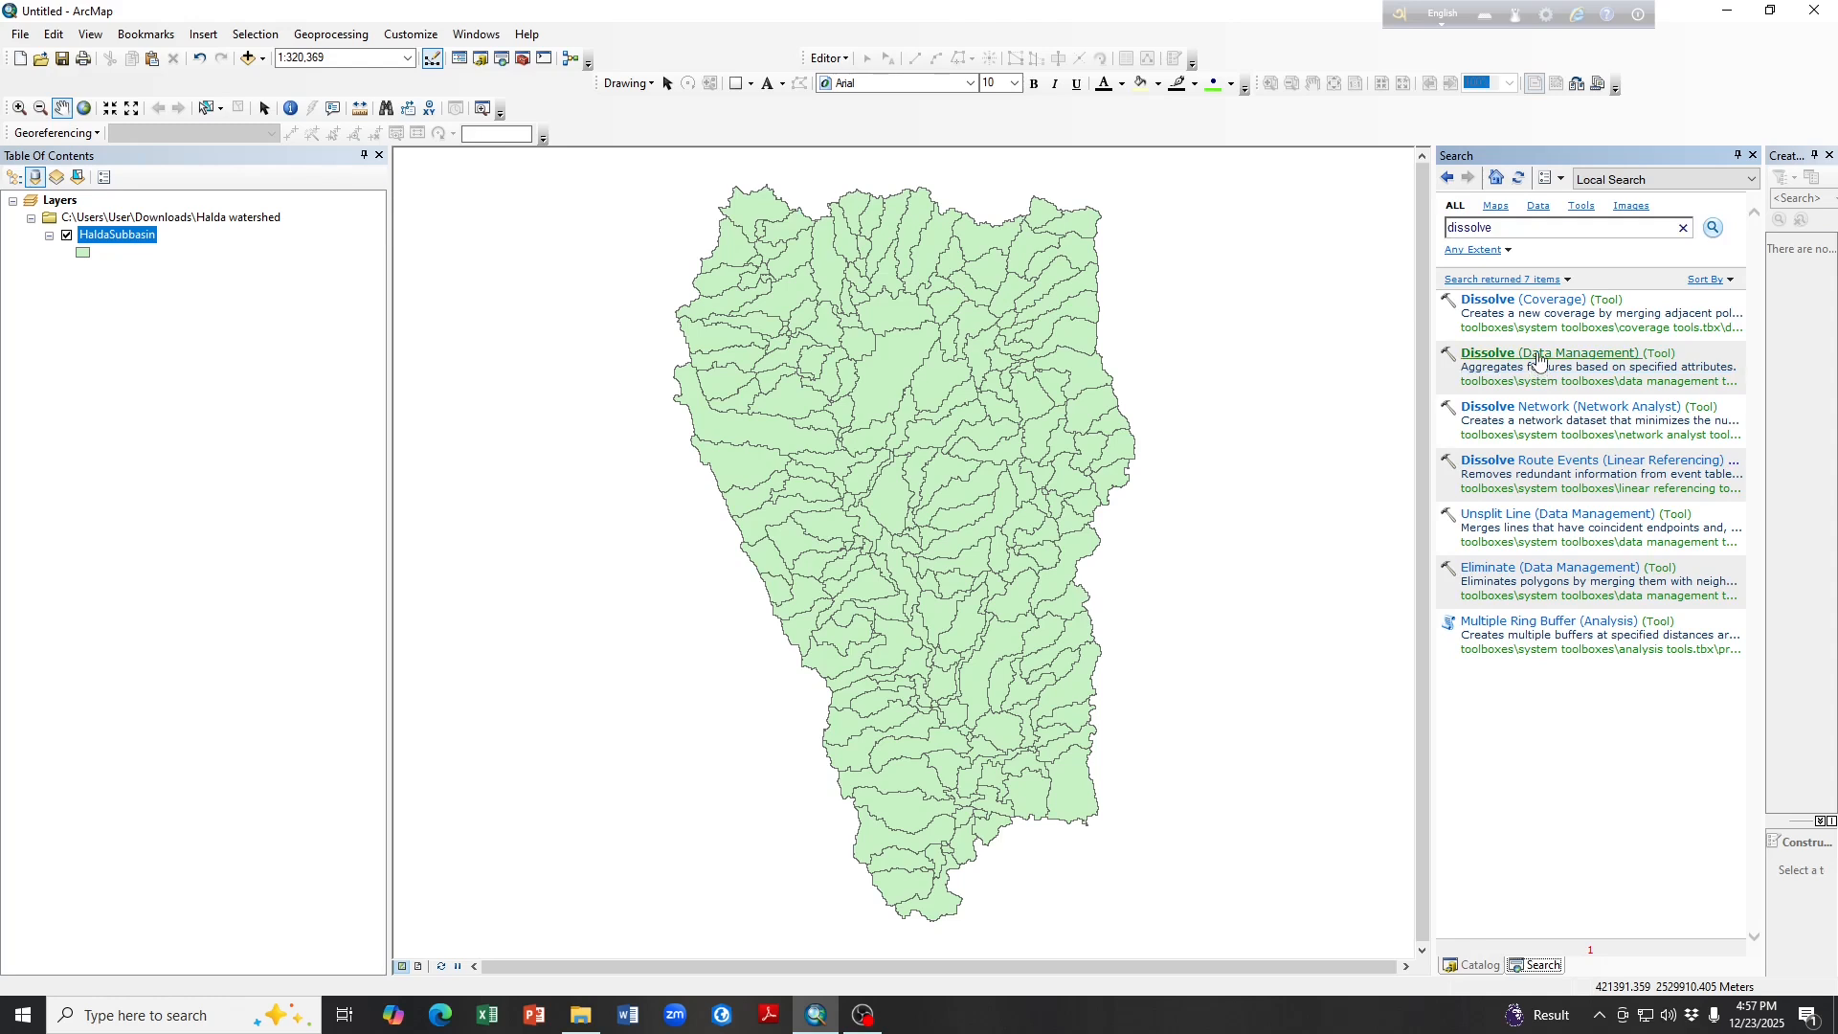
pyautogui.click(1538, 356)
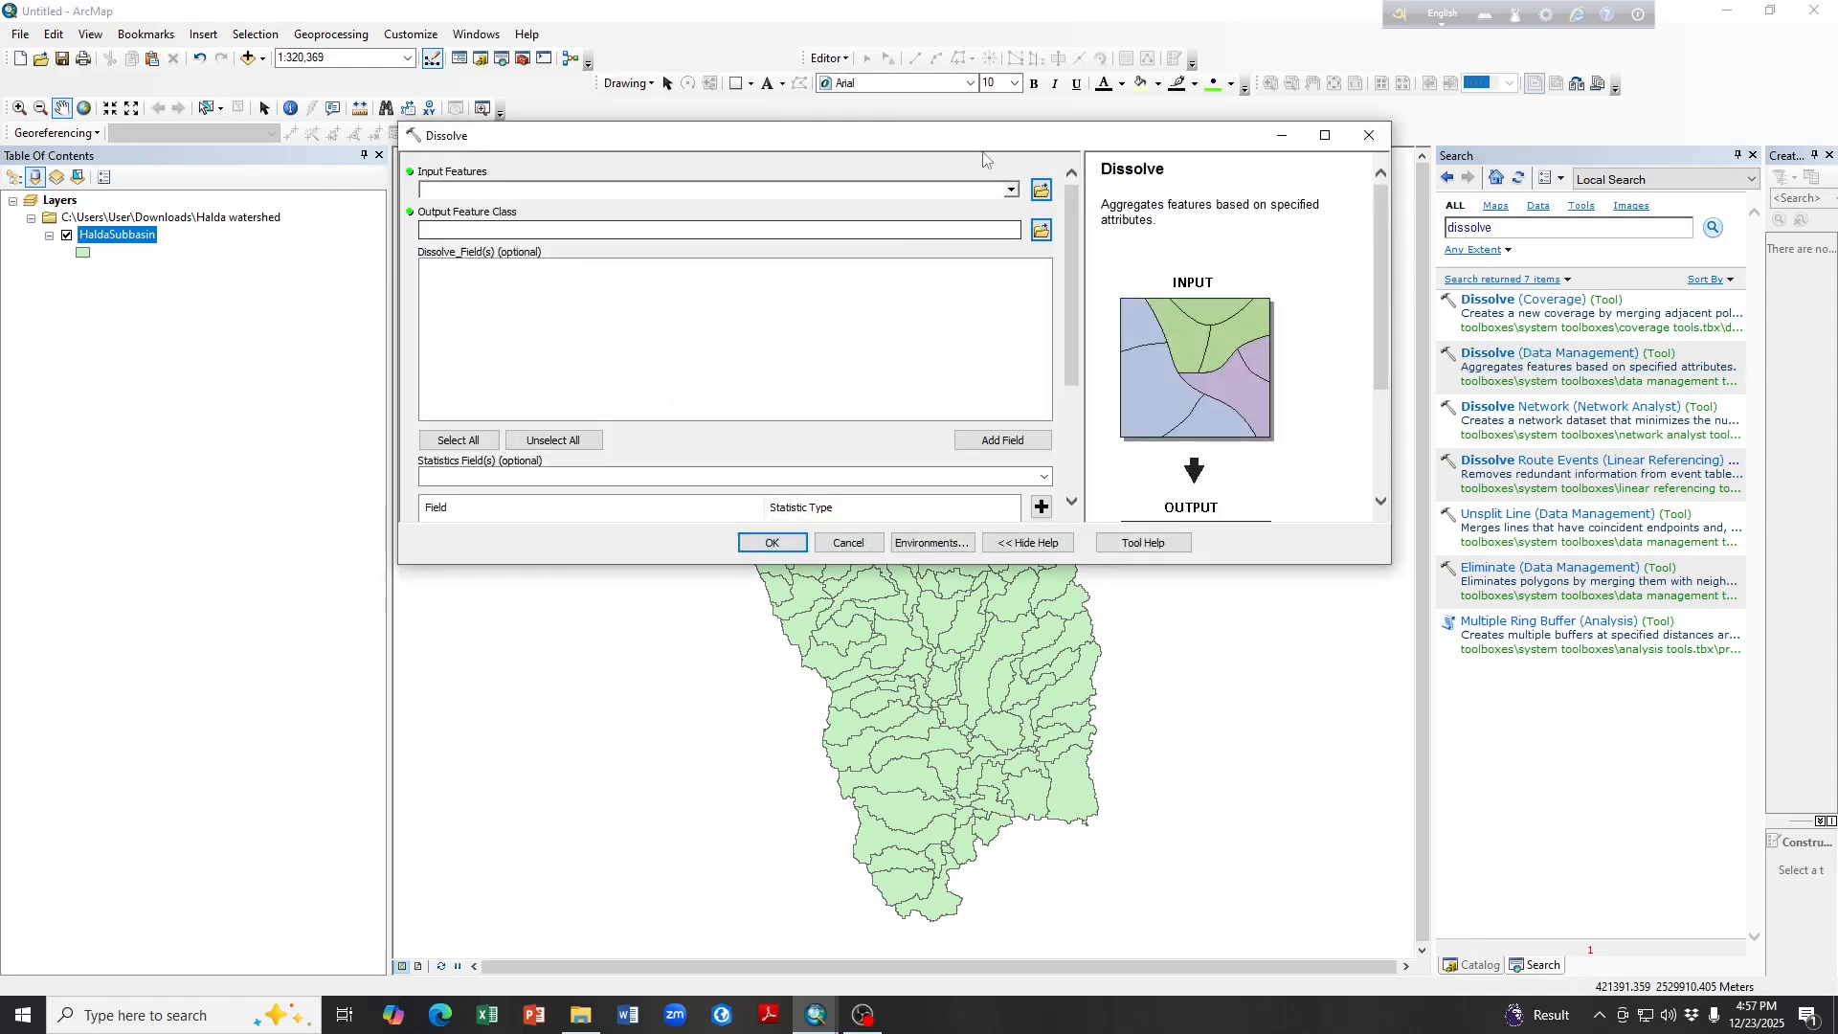
pyautogui.click(1368, 135)
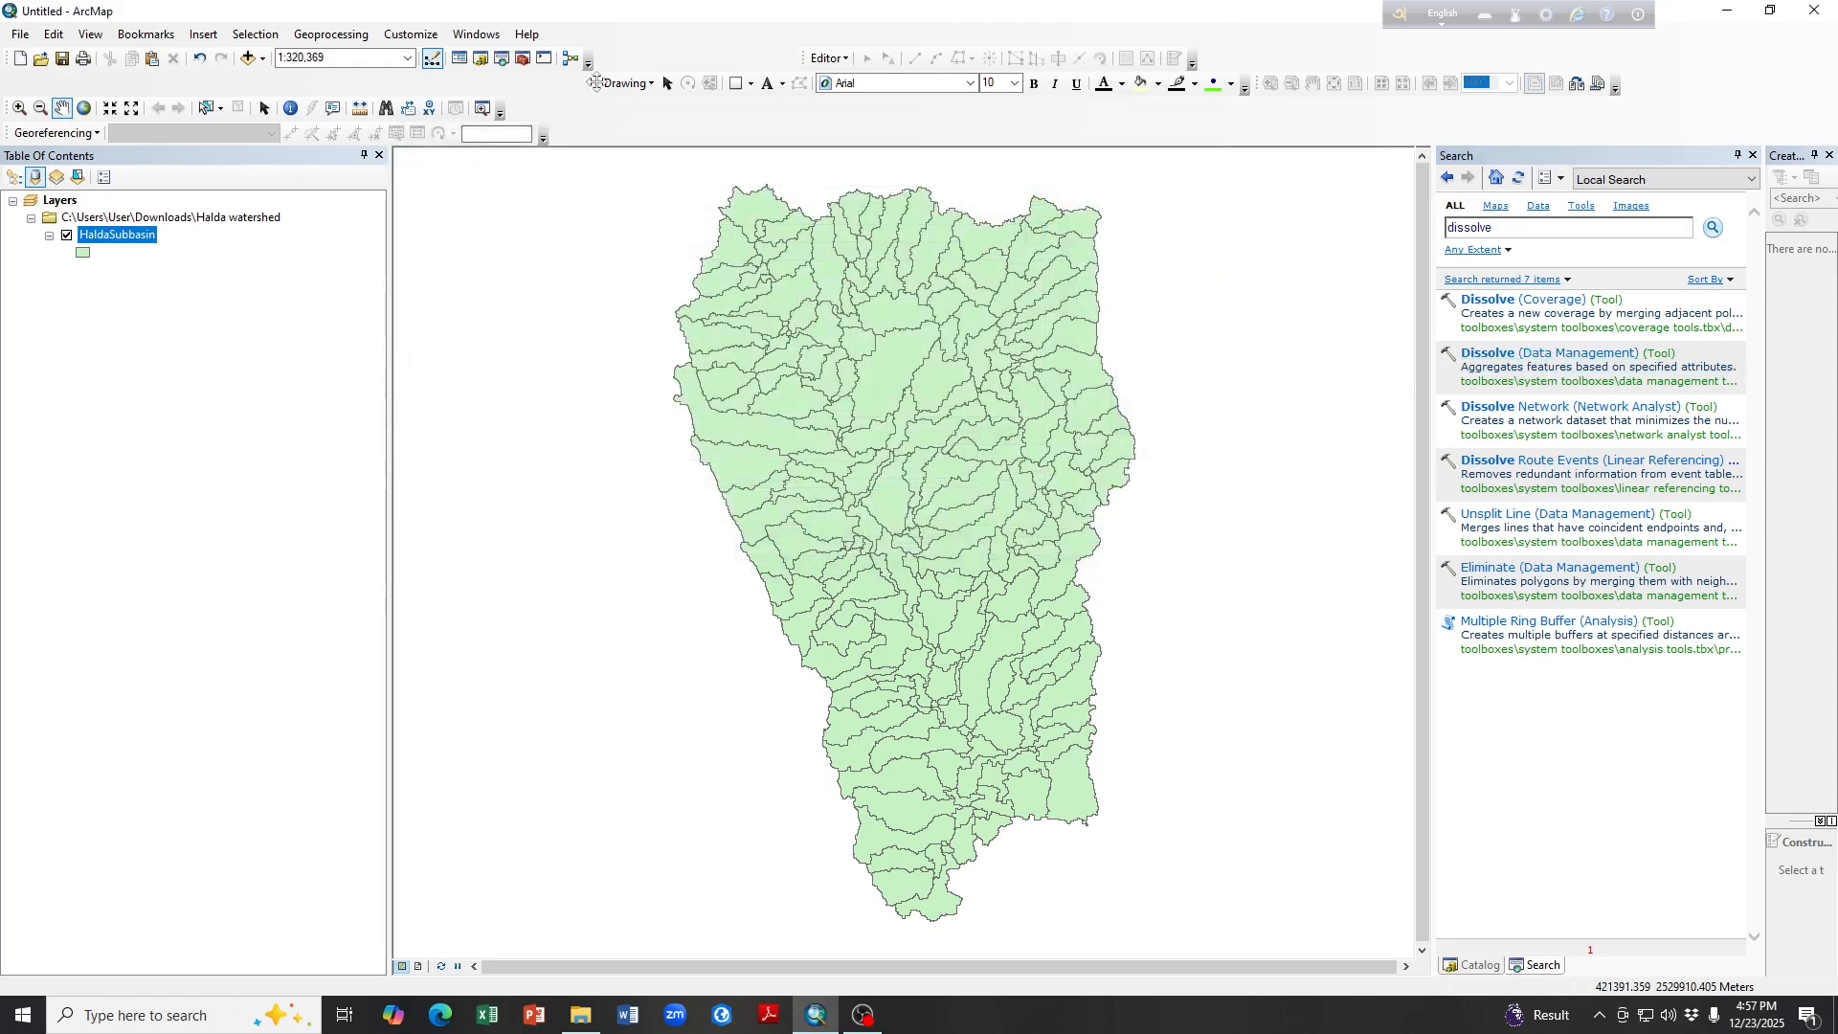
pyautogui.click(338, 38)
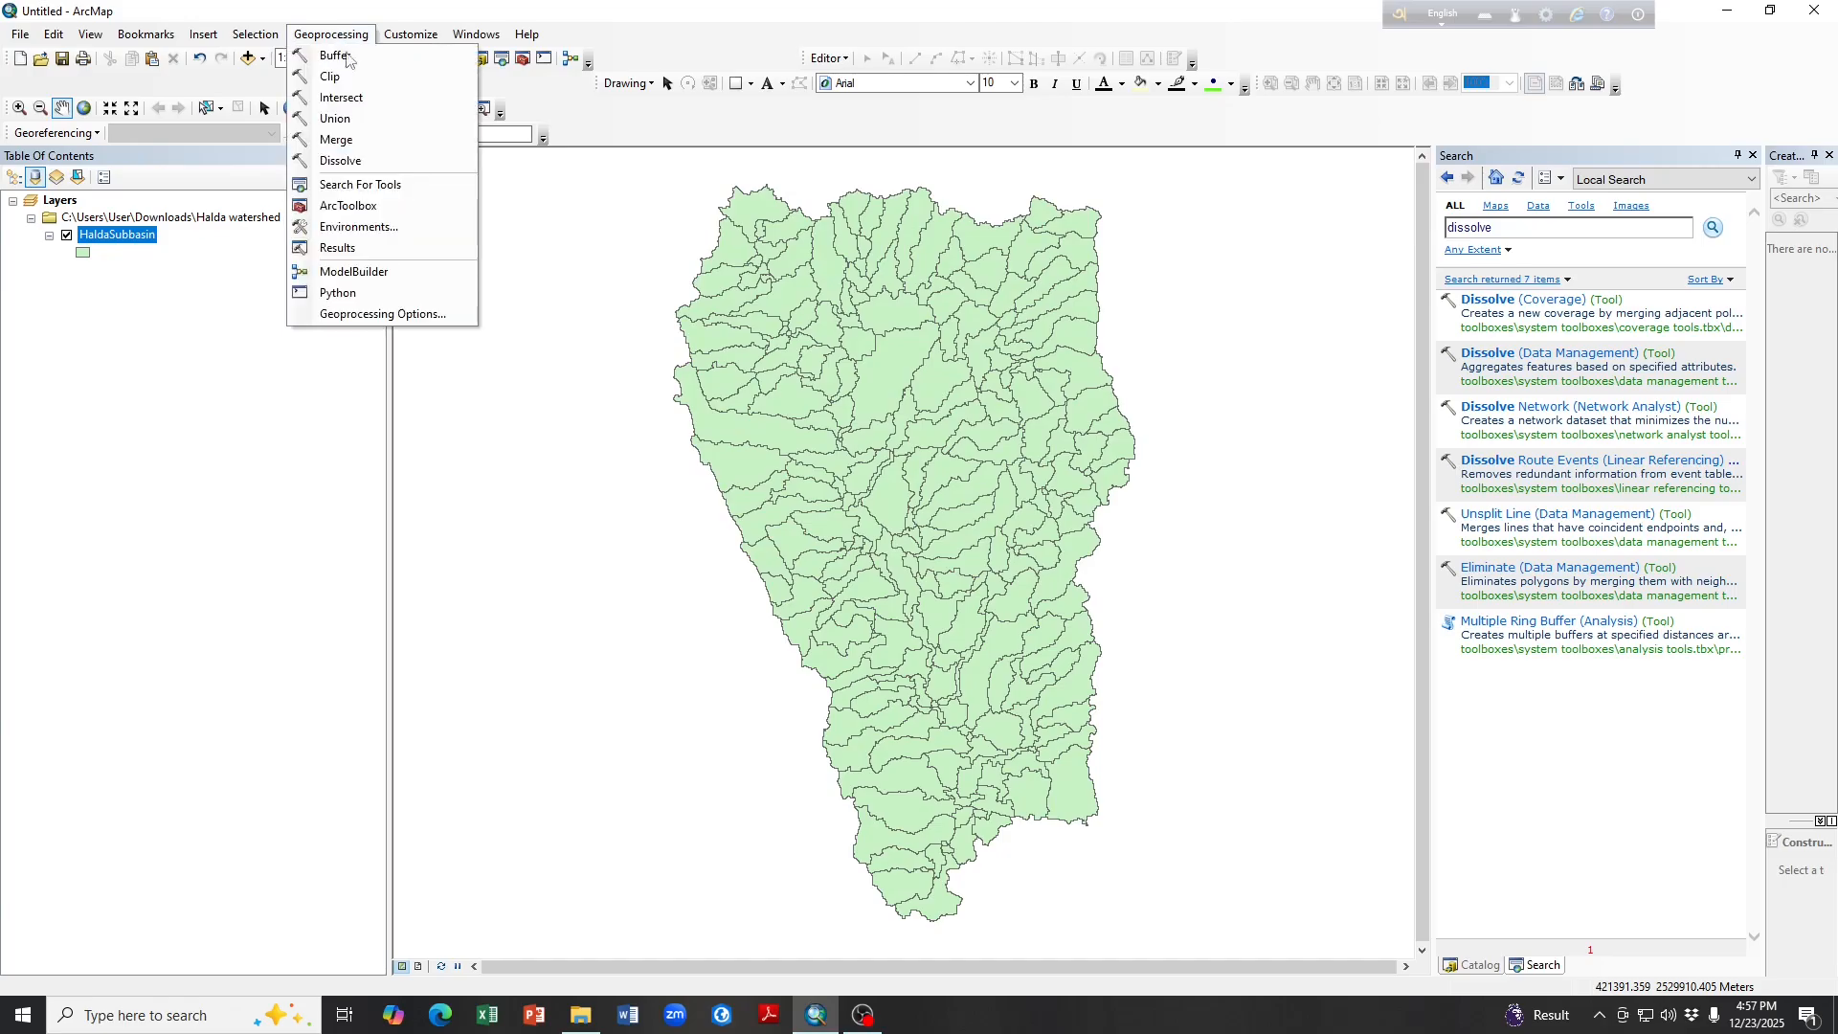
pyautogui.click(354, 161)
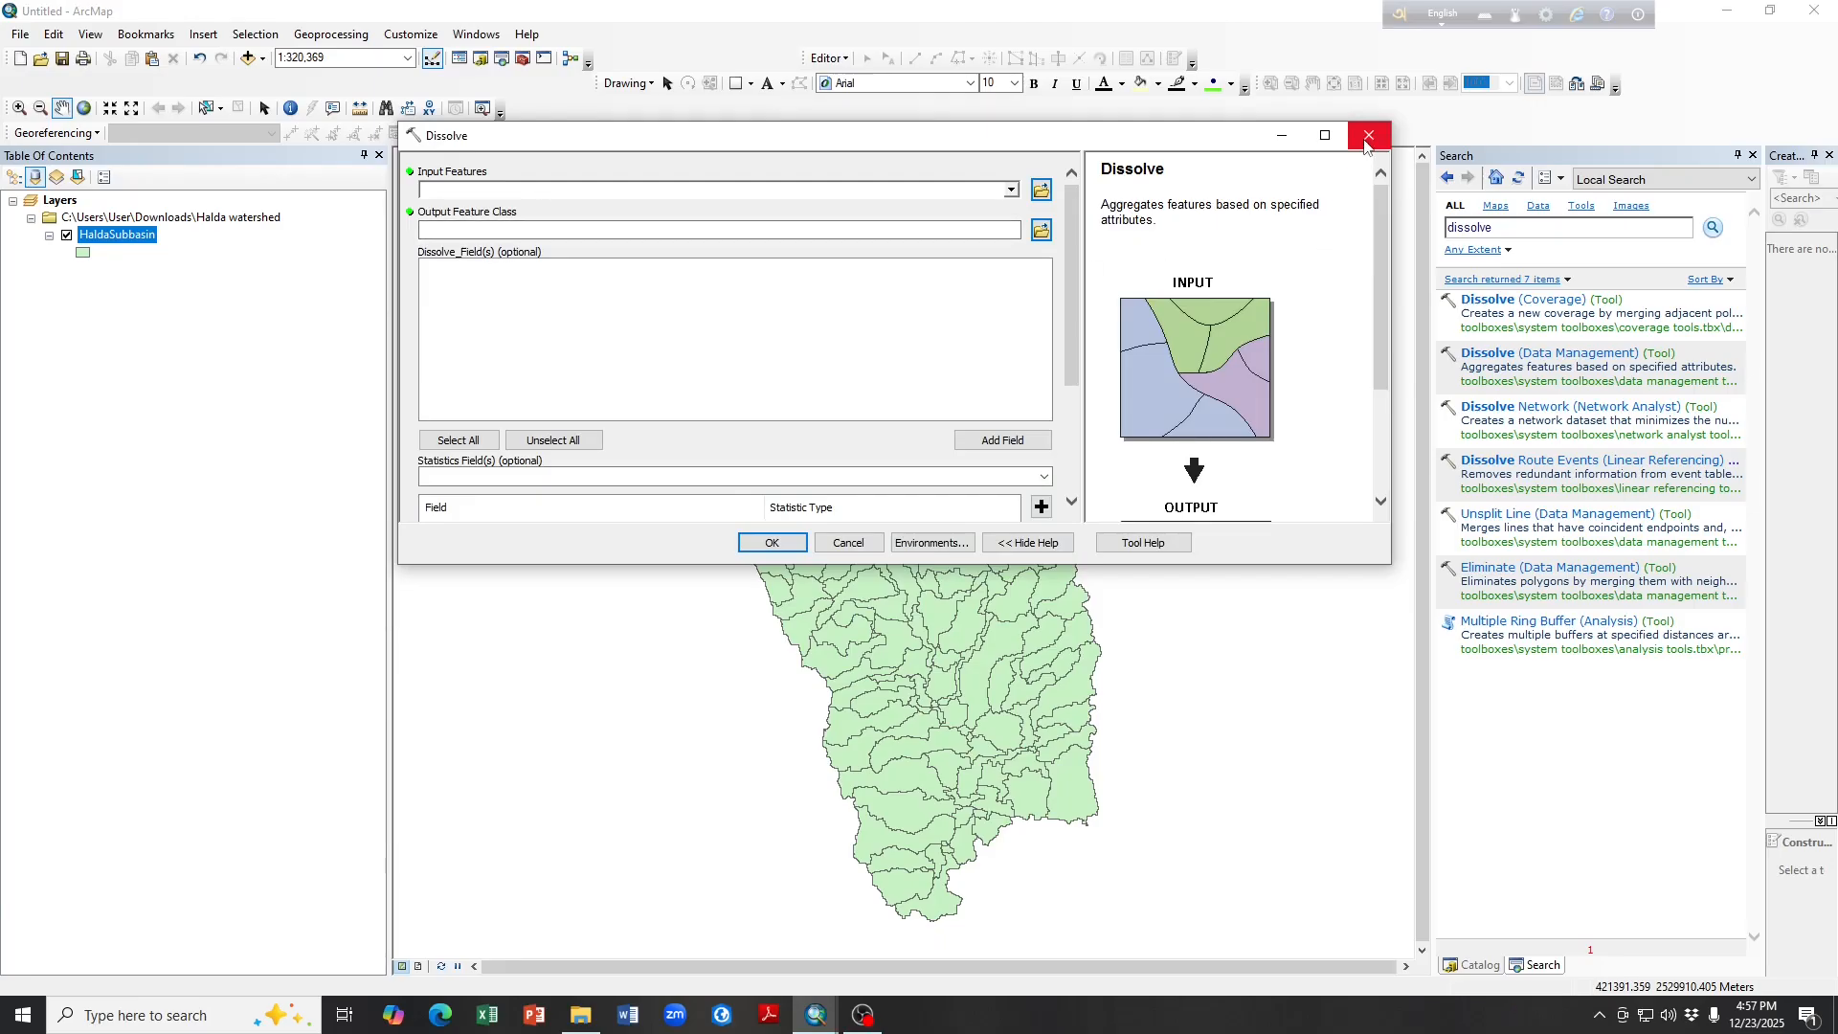
pyautogui.click(1368, 137)
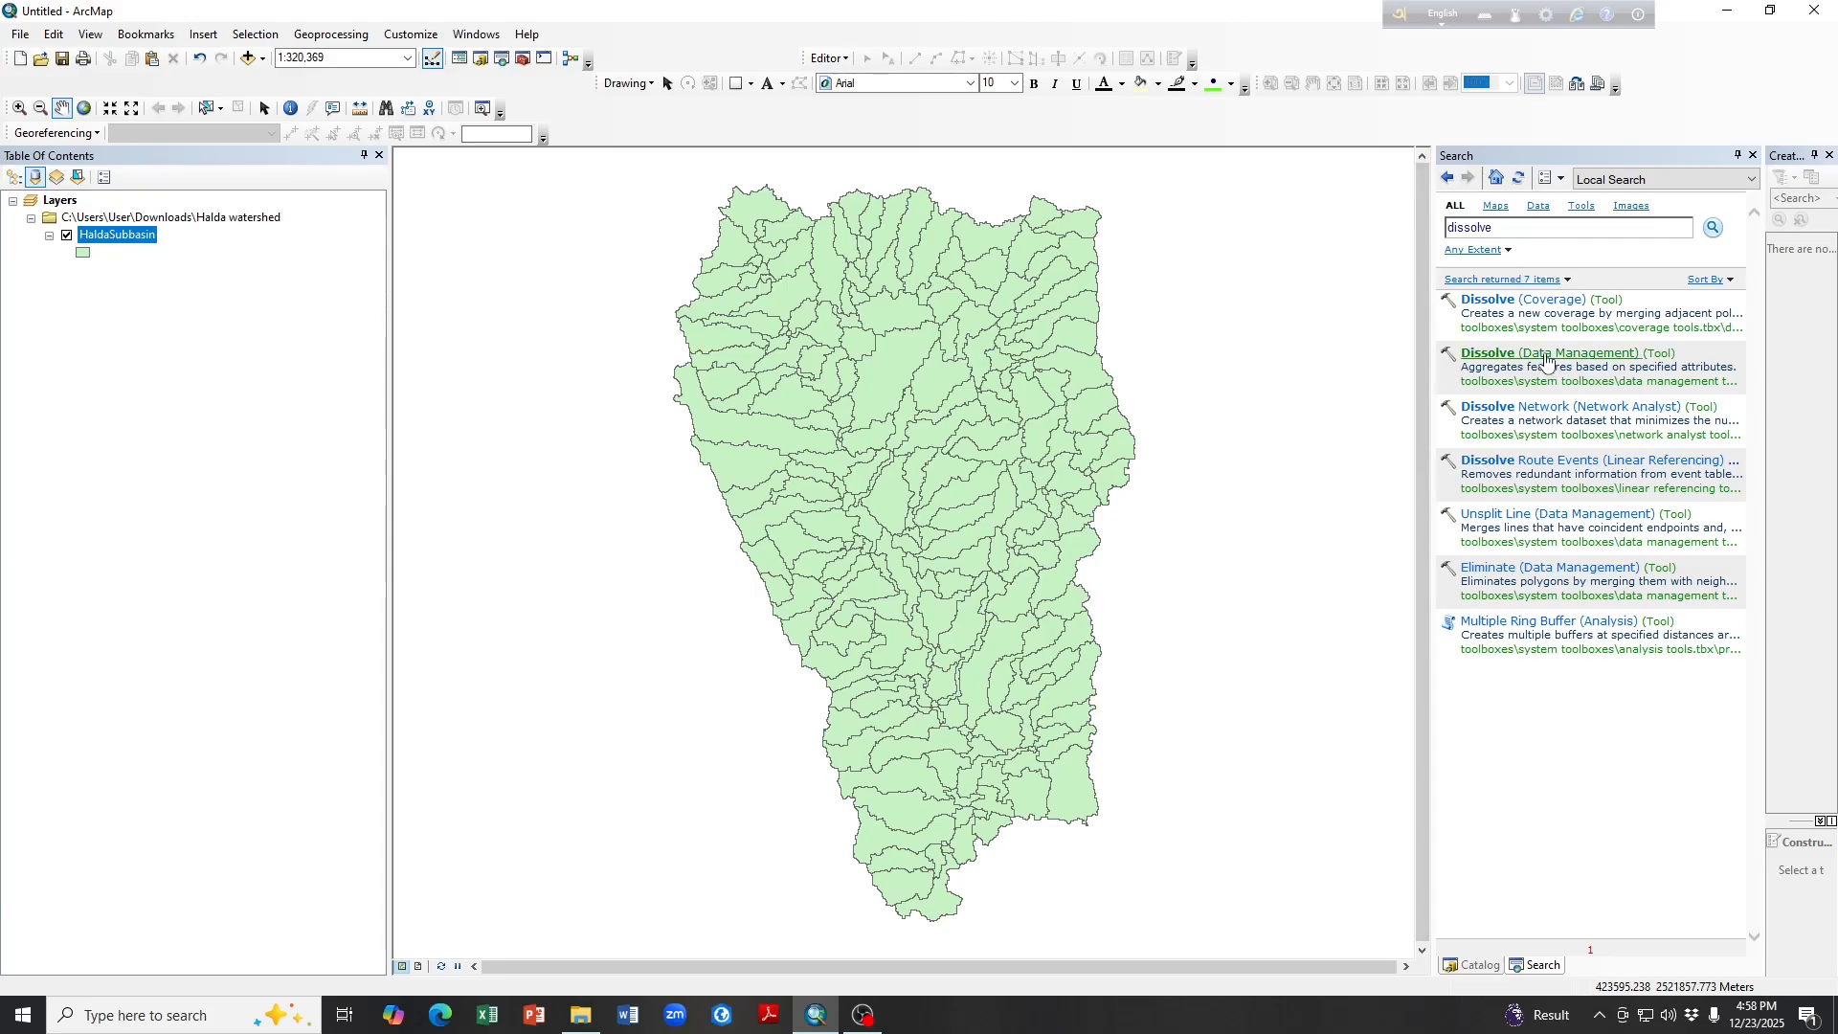
# - Run the Dissolve (Data Management) tool on HaldaSubbasin with the default output and no dissolve fields selected
pyautogui.click(1546, 356)
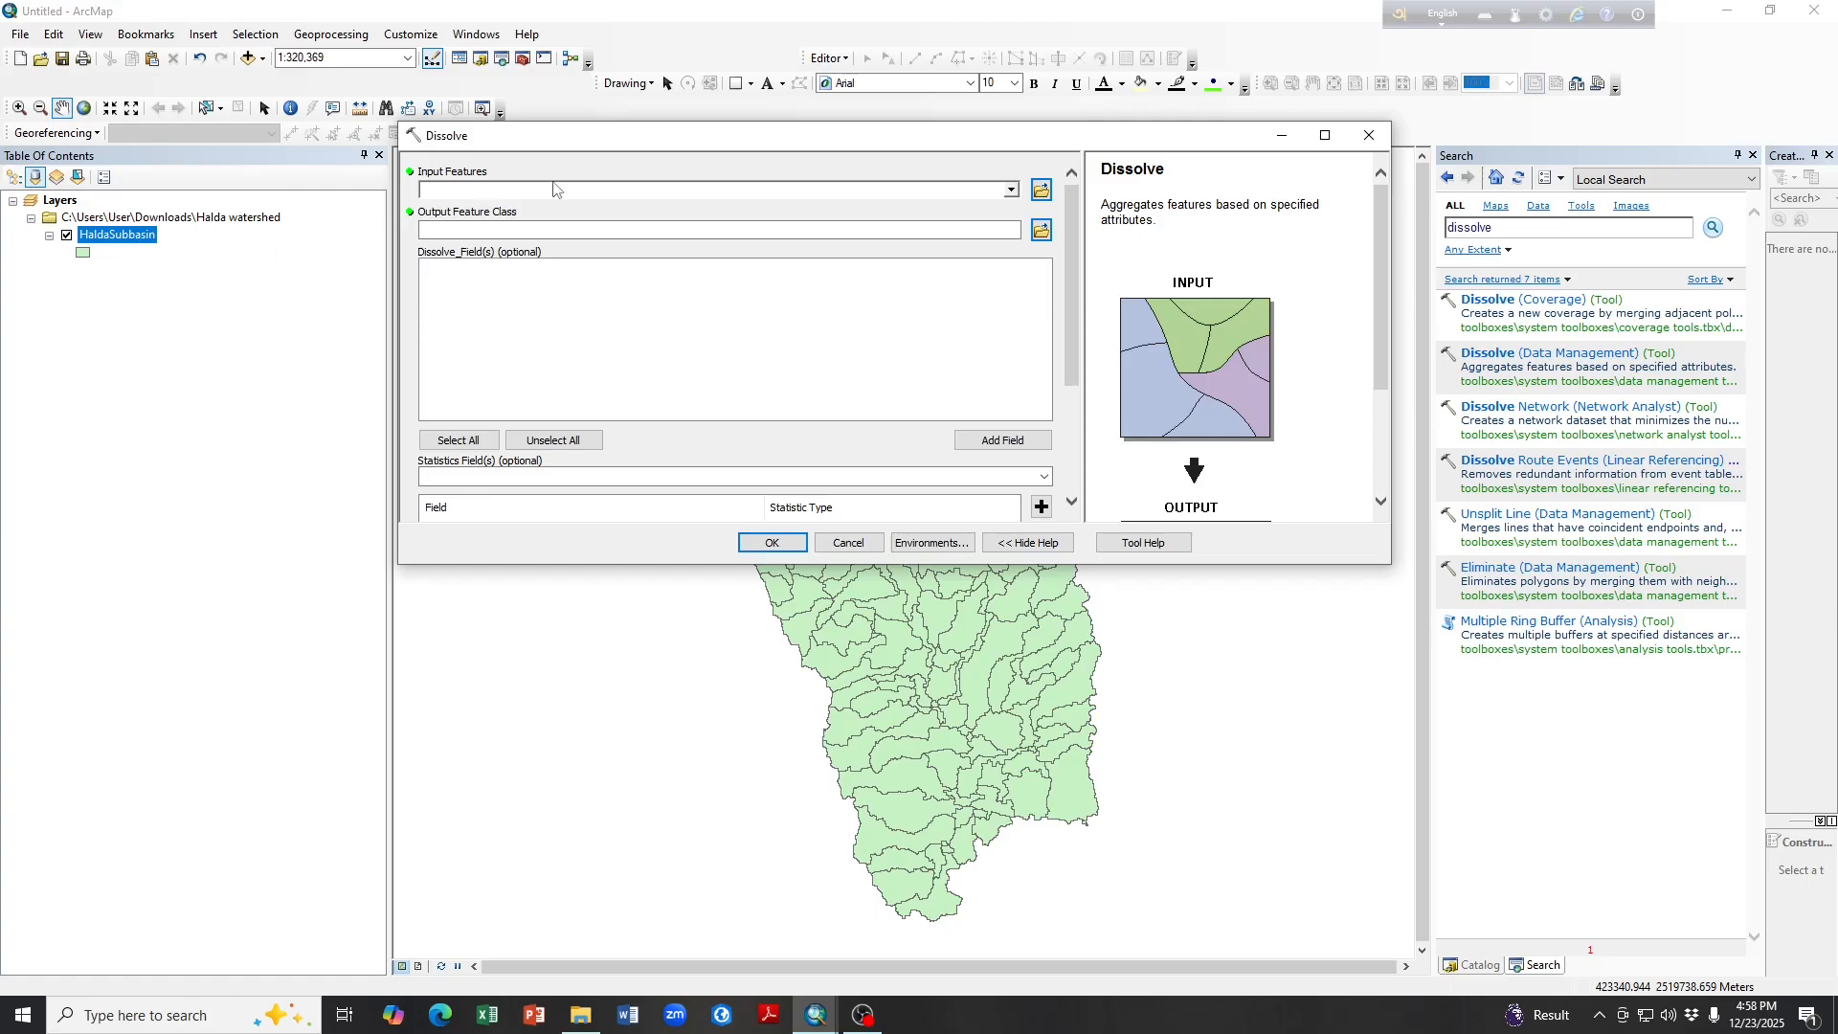
pyautogui.moveTo(116, 241); pyautogui.dragTo(517, 187)
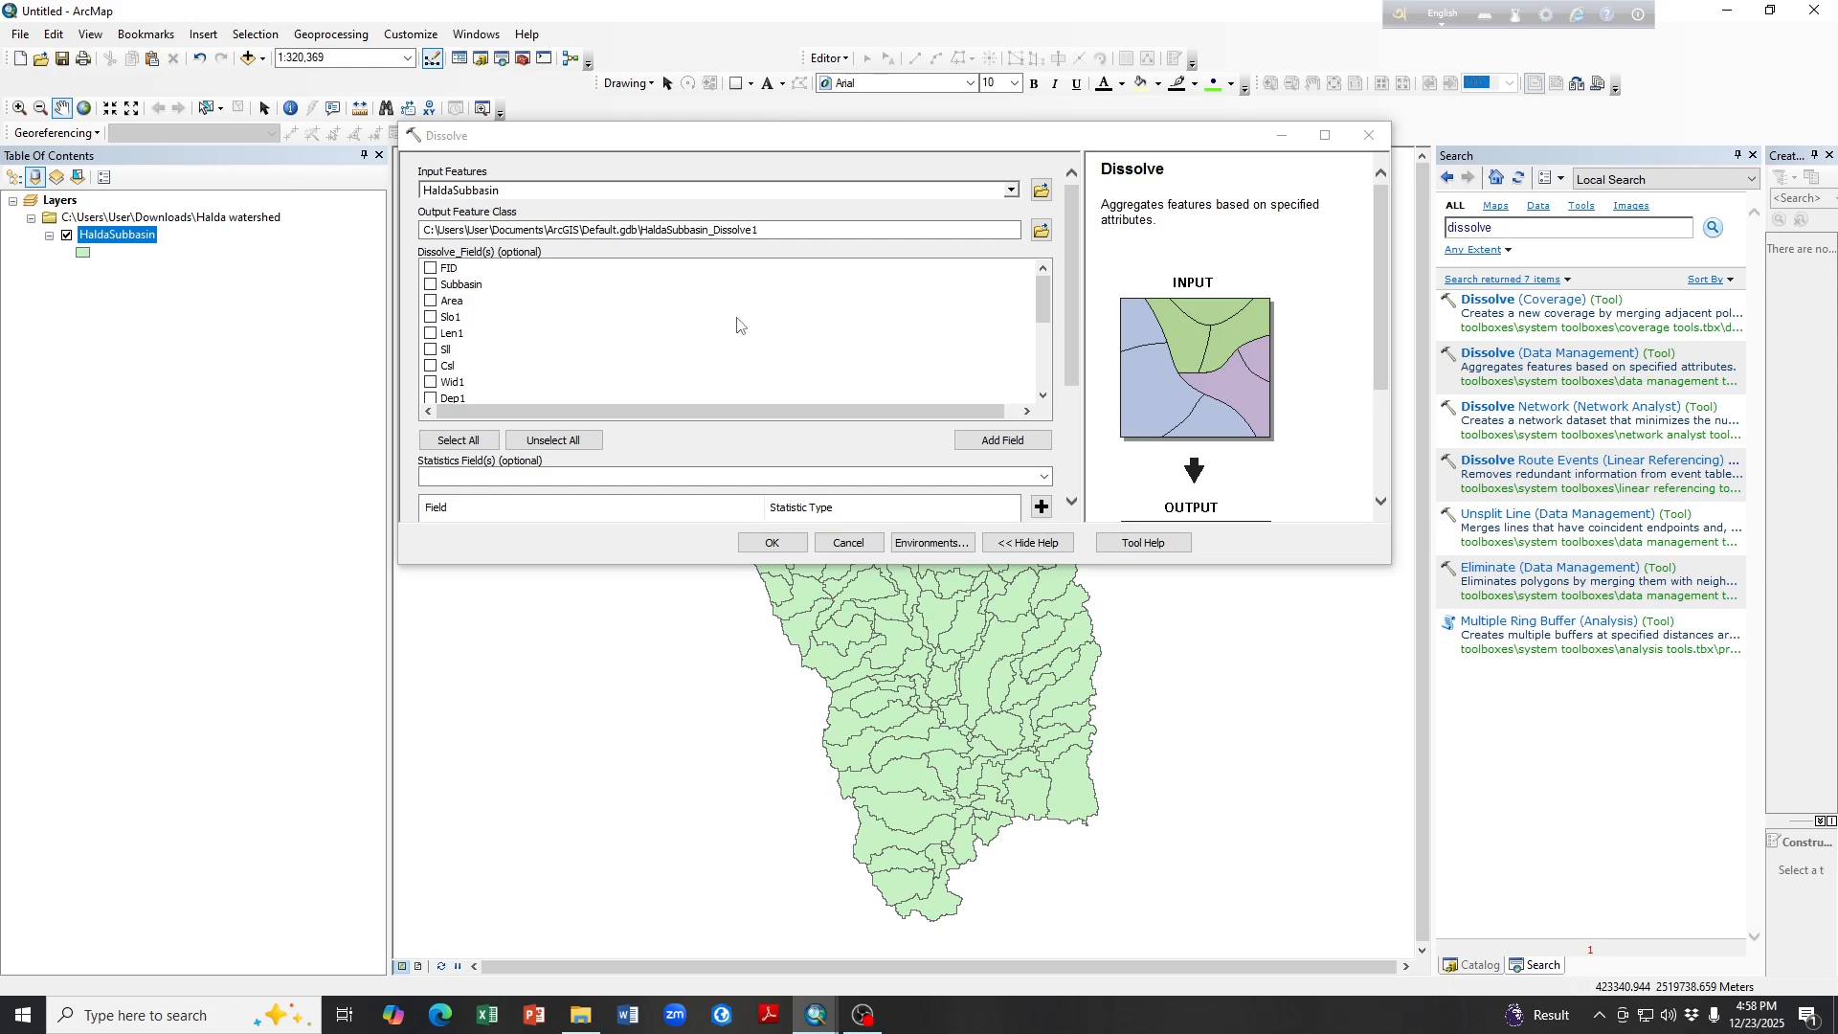
pyautogui.moveTo(1034, 316)
pyautogui.mouseDown()
pyautogui.moveTo(1036, 371)
pyautogui.moveTo(1034, 320)
pyautogui.mouseUp()
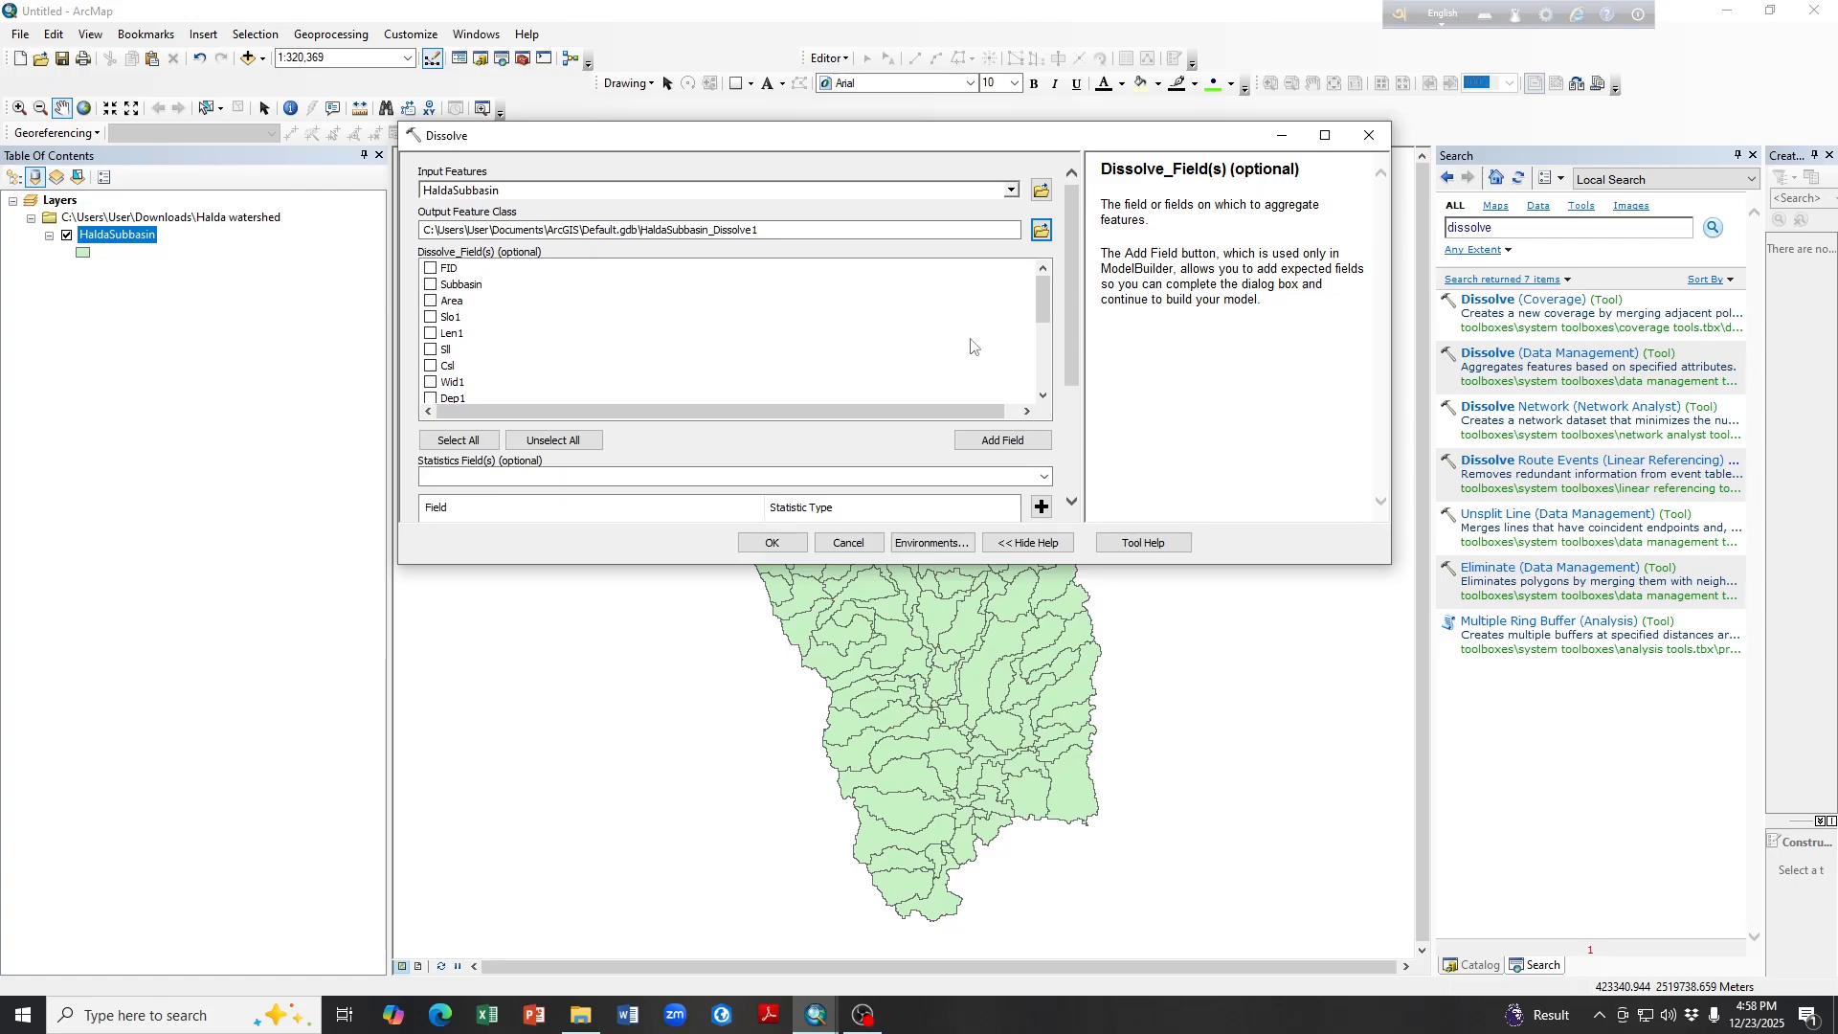
pyautogui.moveTo(1069, 298)
pyautogui.mouseDown()
pyautogui.moveTo(1071, 421)
pyautogui.moveTo(1070, 263)
pyautogui.mouseUp()
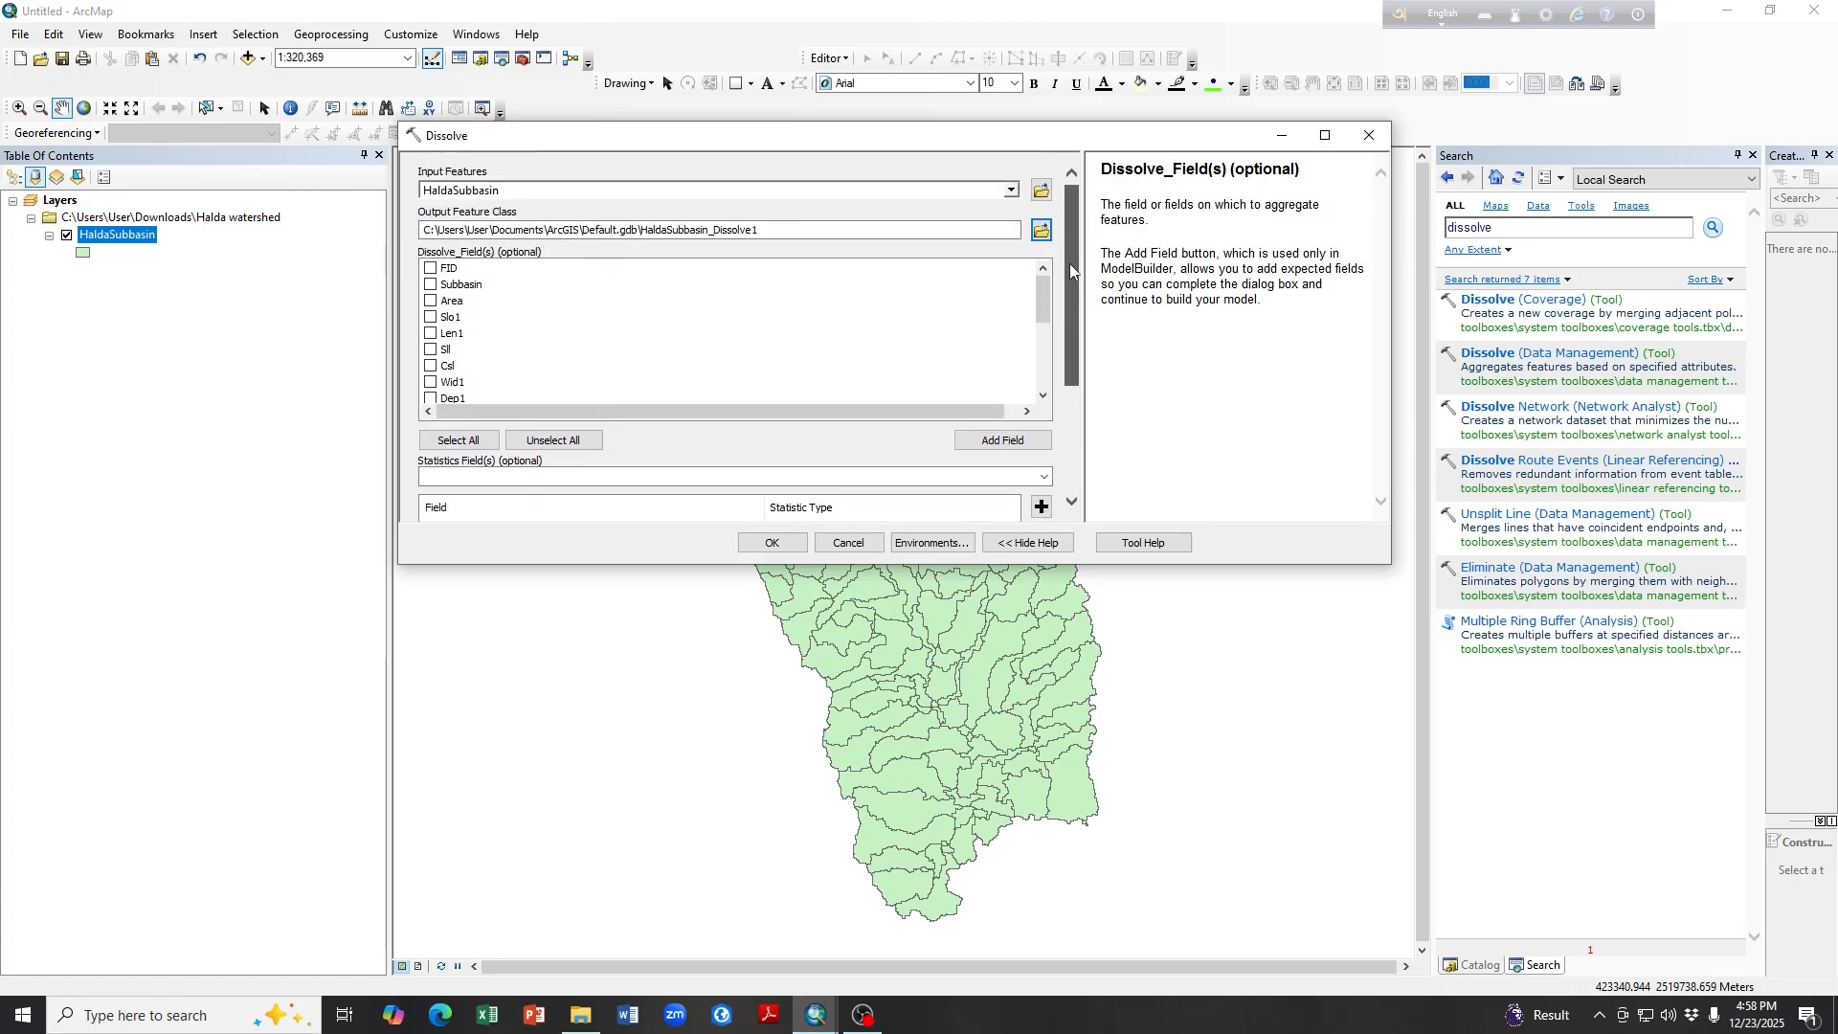
pyautogui.click(772, 544)
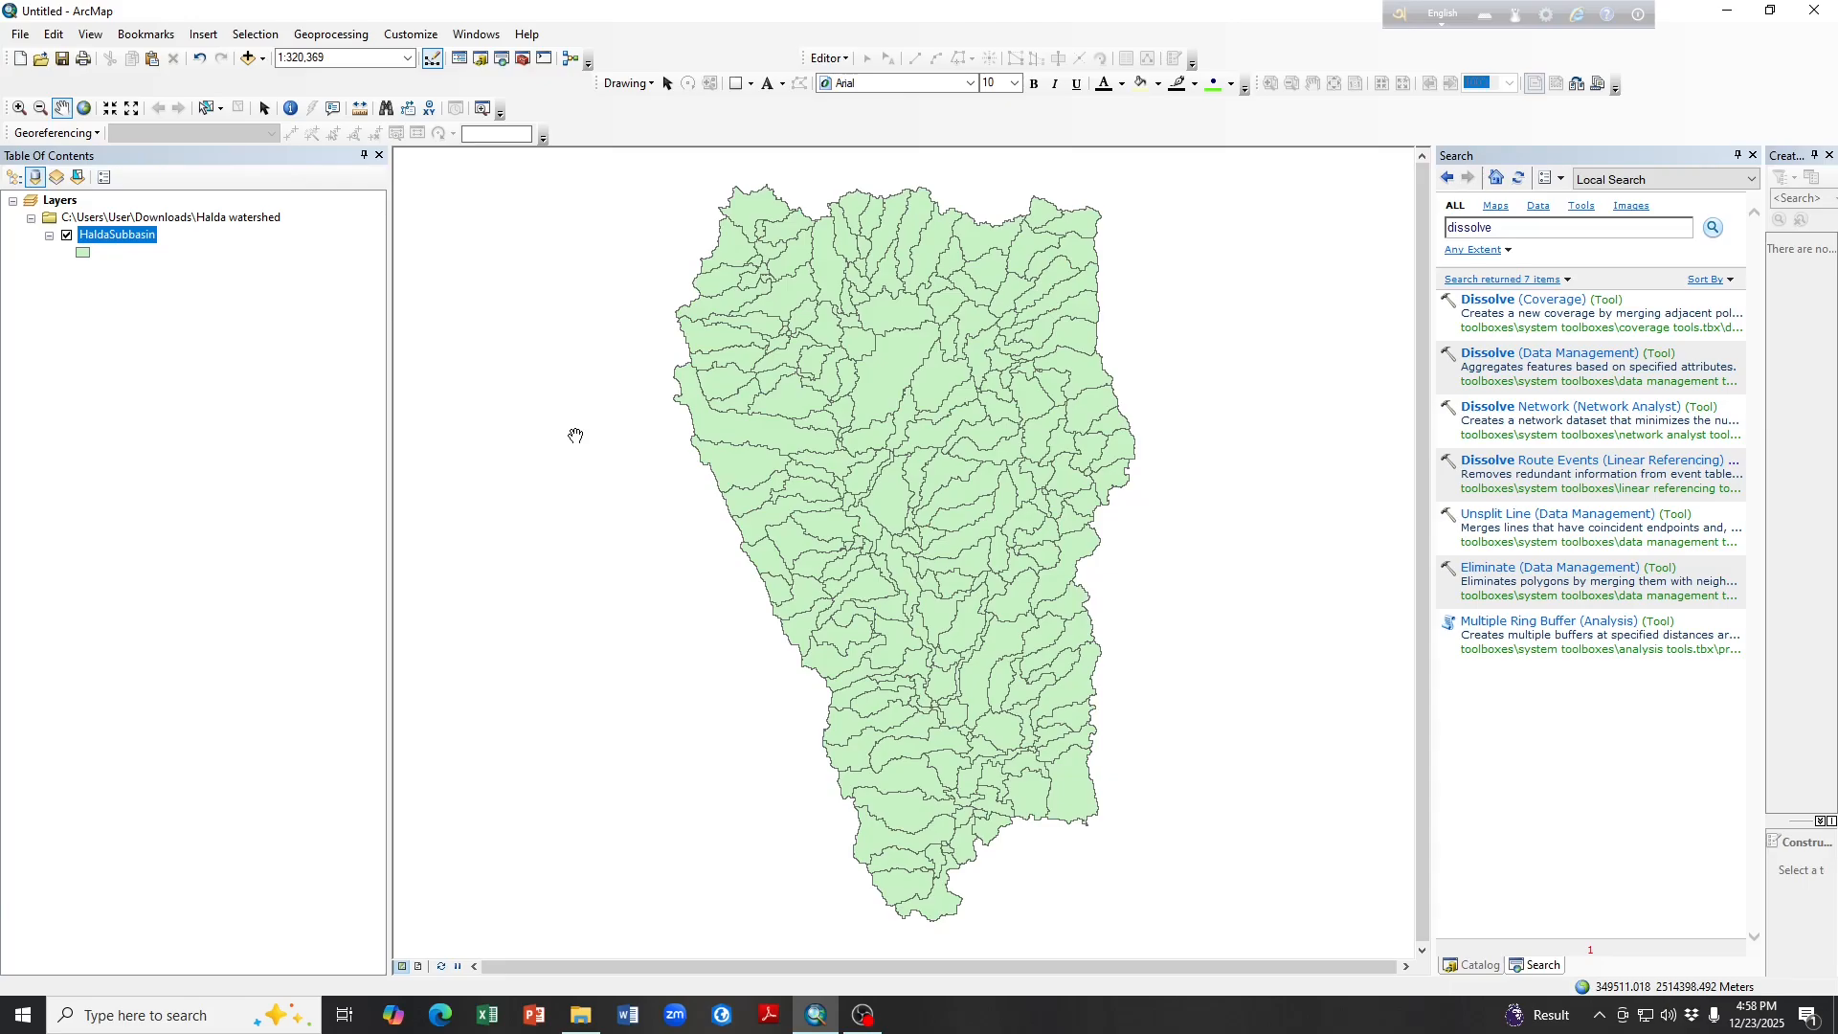
# - Hide the original HaldaSubbasin layer and give the dissolved watershed layer a hollow fill symbol
pyautogui.click(67, 287)
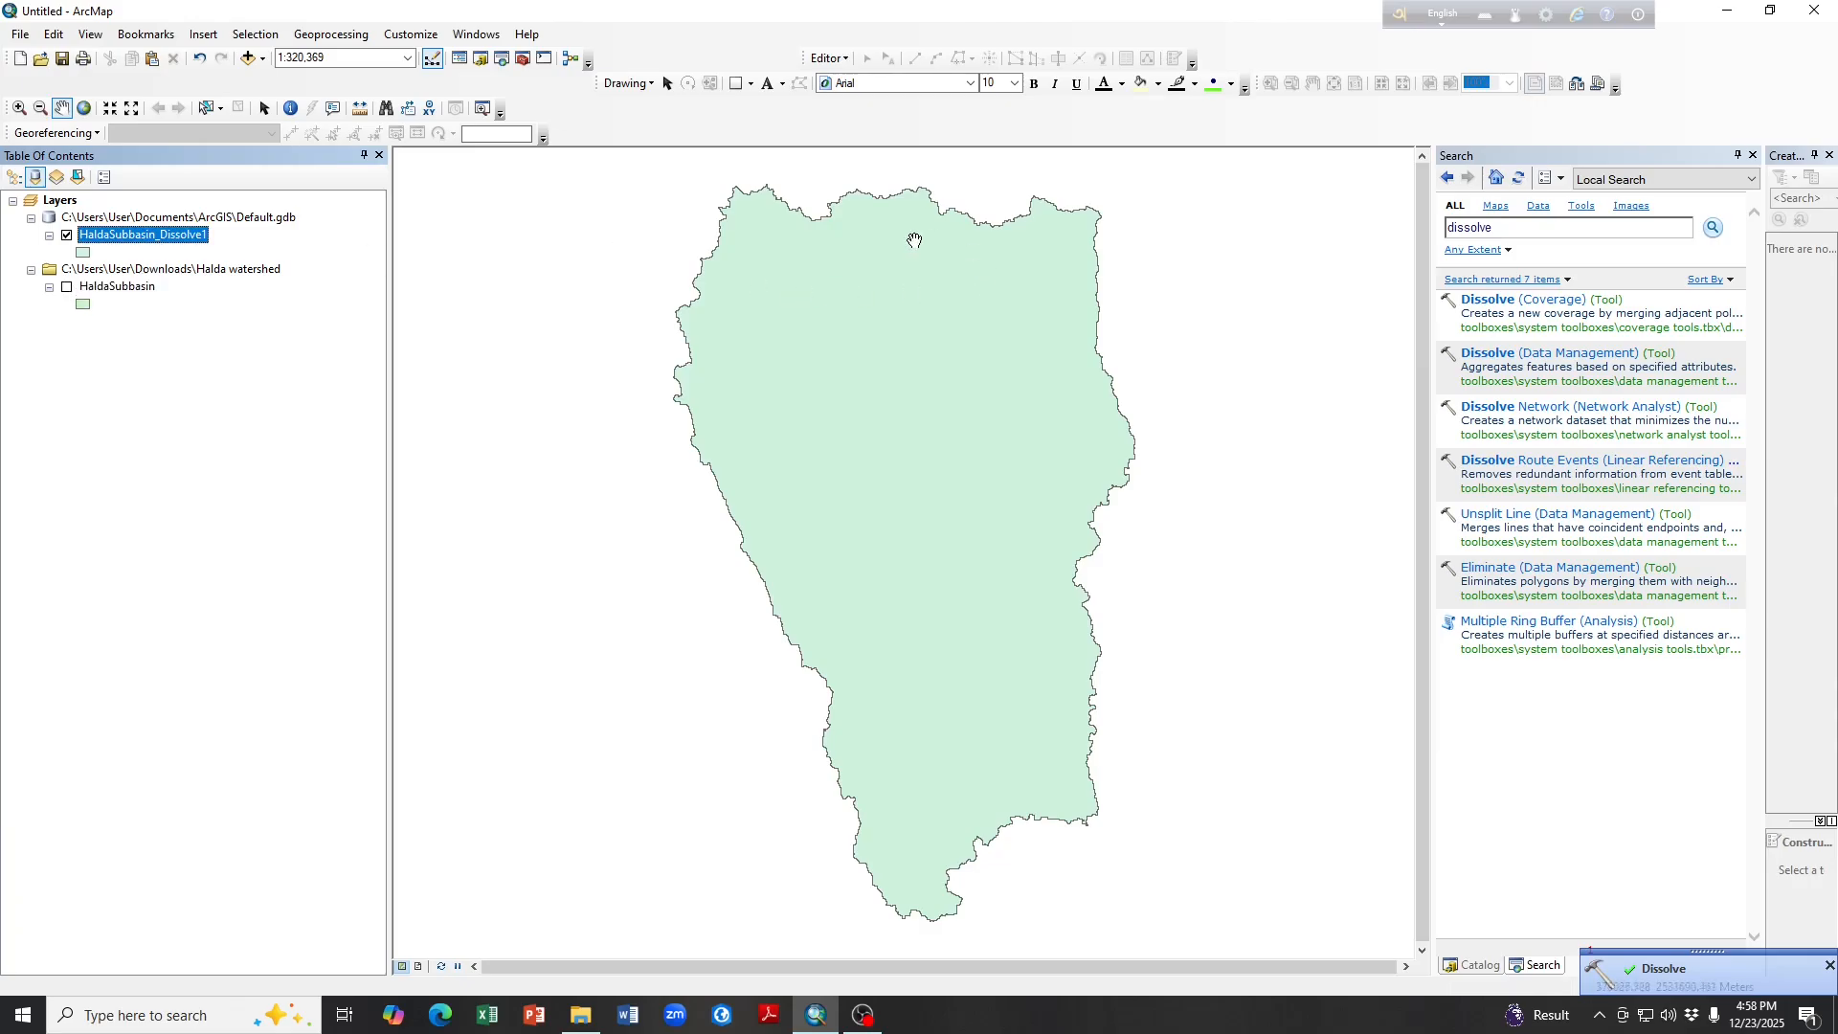
pyautogui.click(84, 253)
pyautogui.click(503, 488)
pyautogui.click(774, 700)
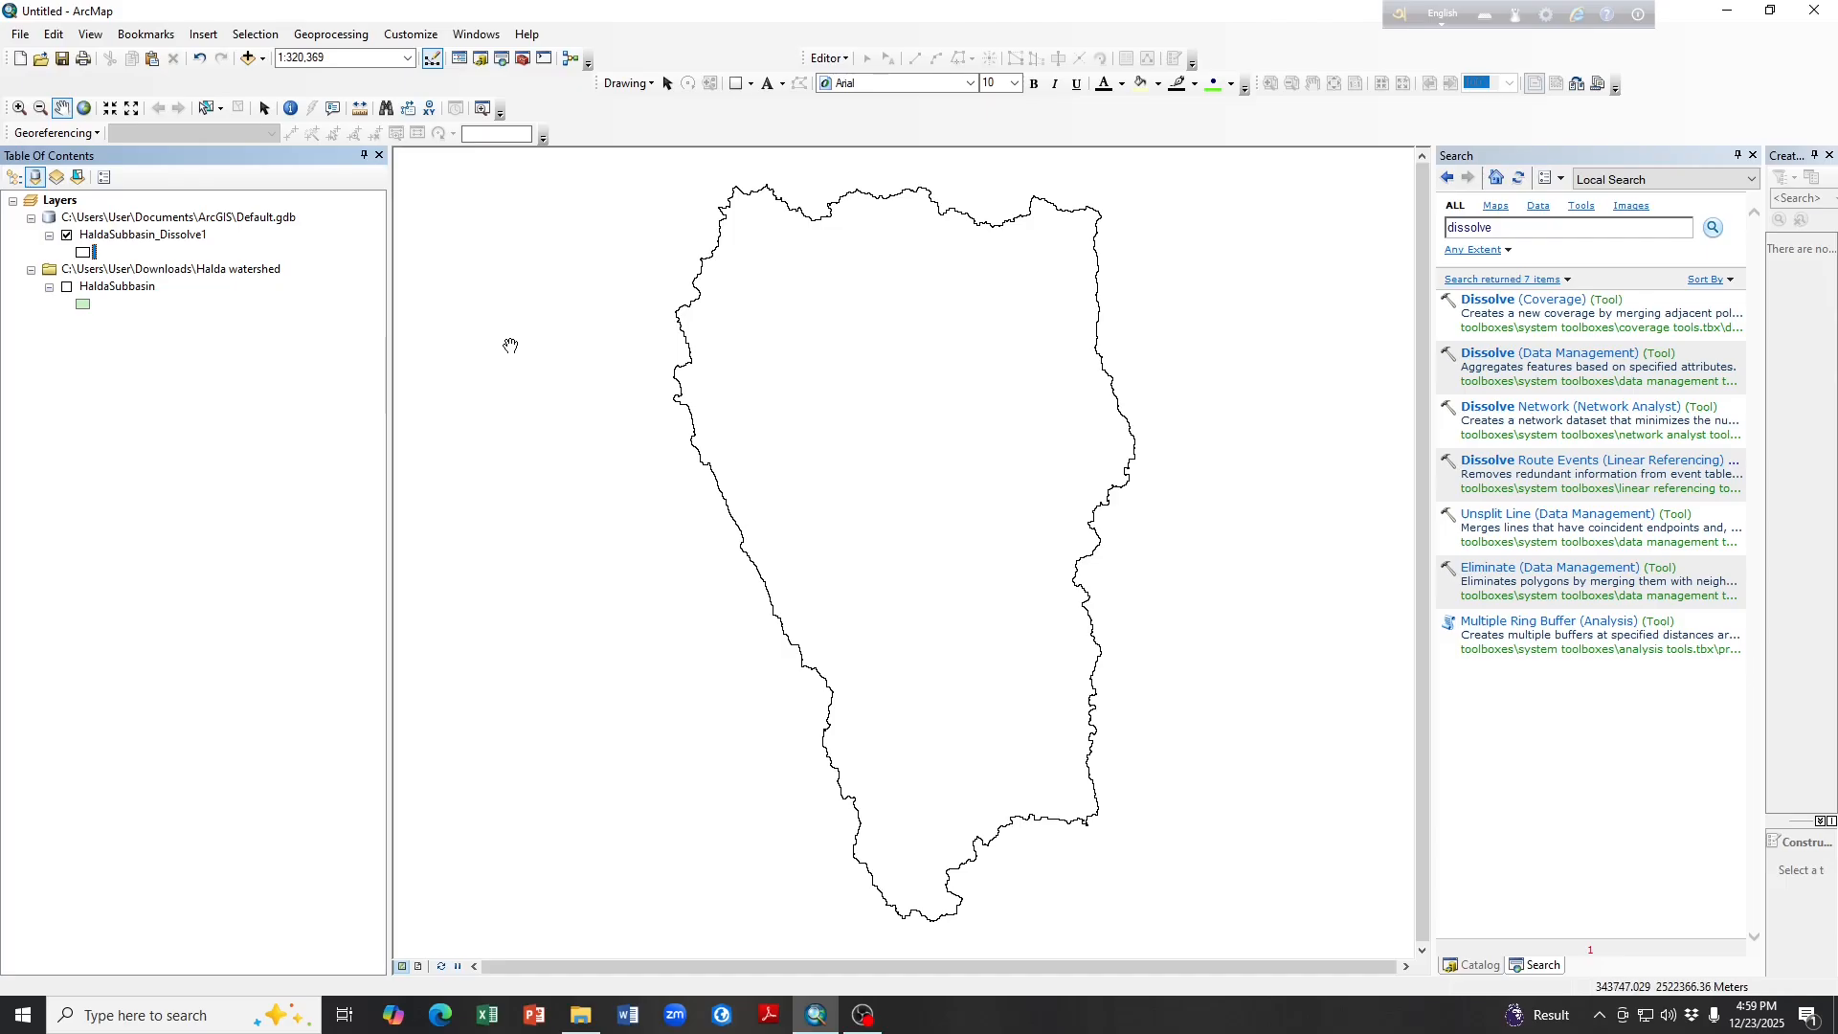
# - Switch to File Explorer and browse the Shapefiles folder on New Volume (E:)
pyautogui.click(579, 1016)
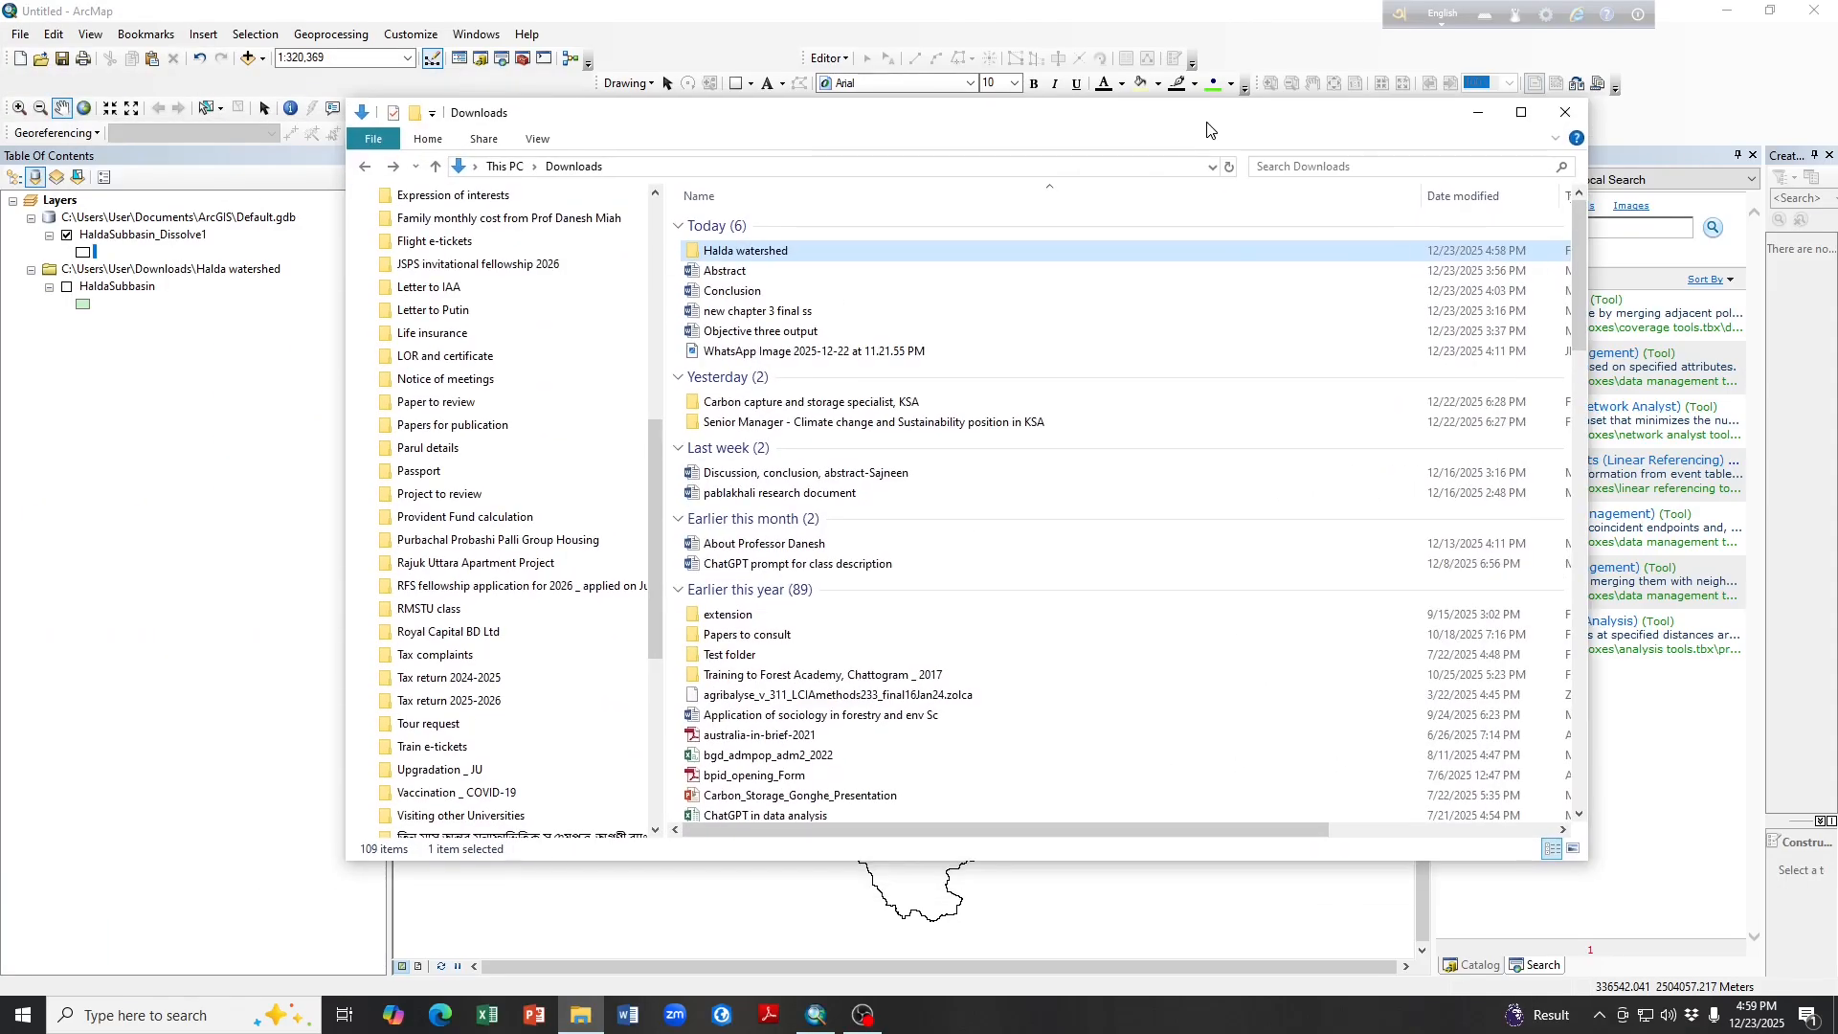
pyautogui.scroll(-7, 646, 483)
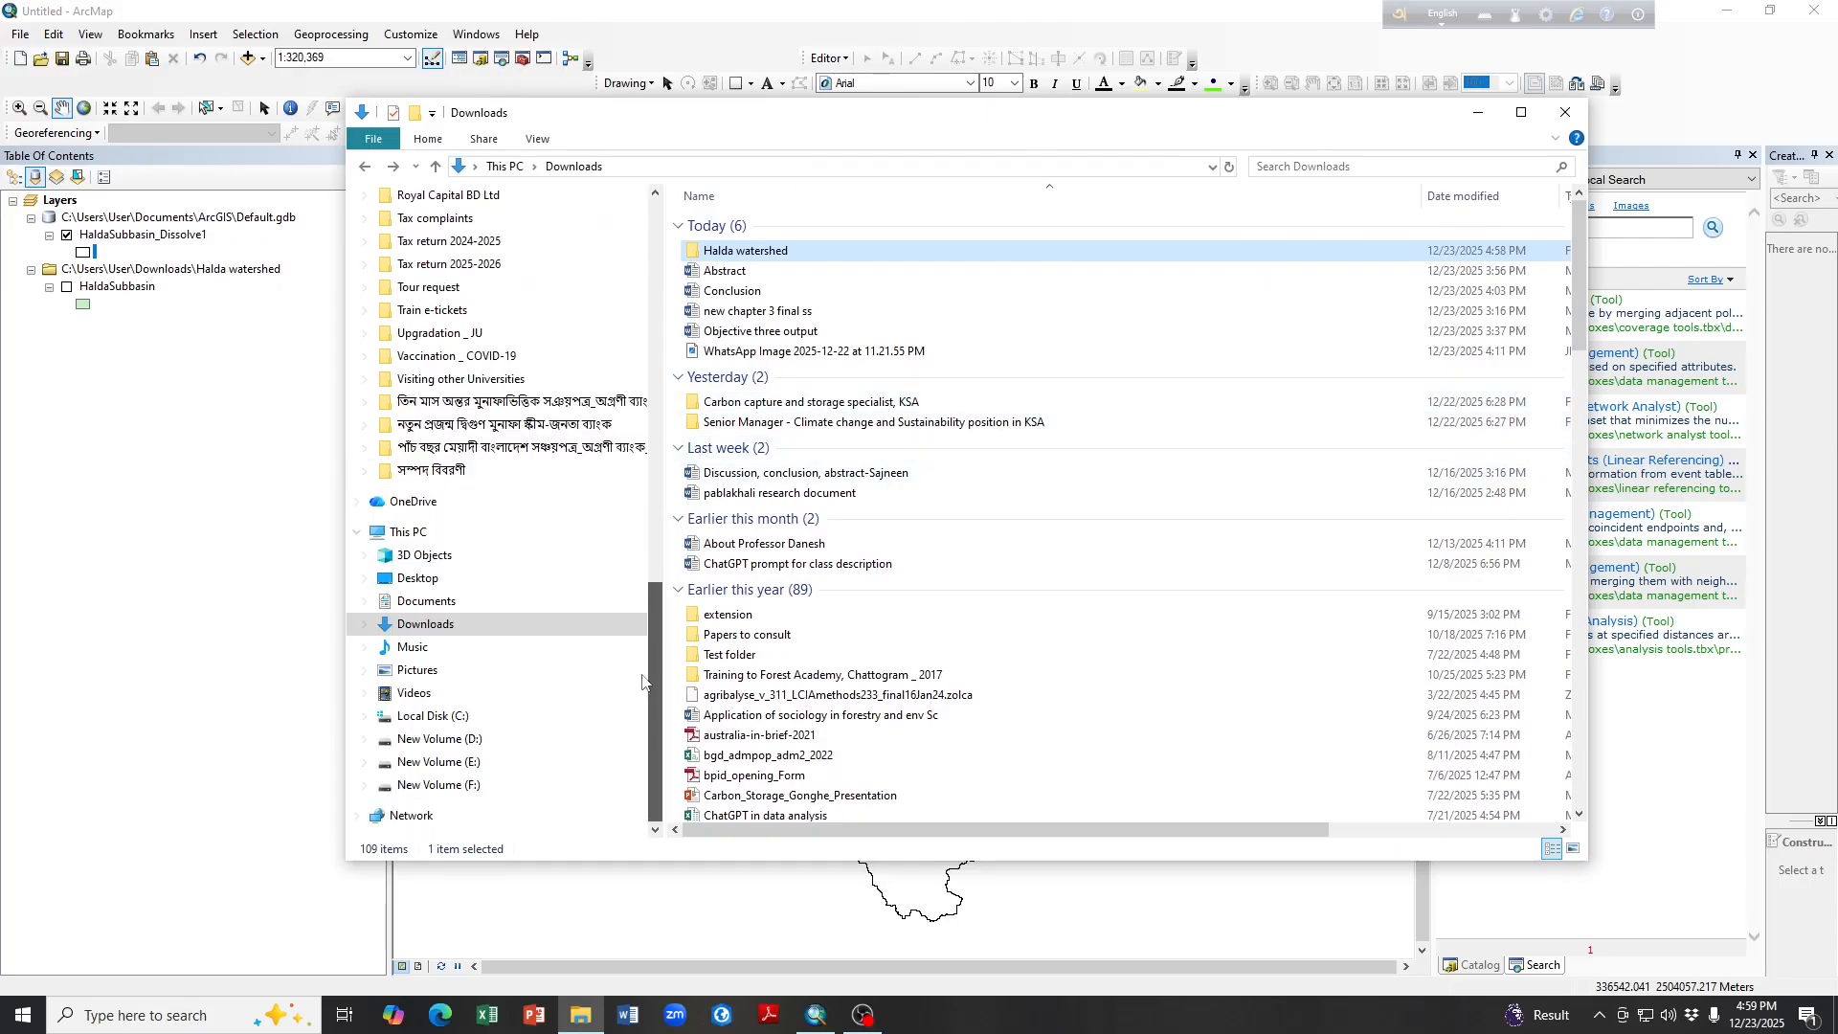
pyautogui.click(457, 763)
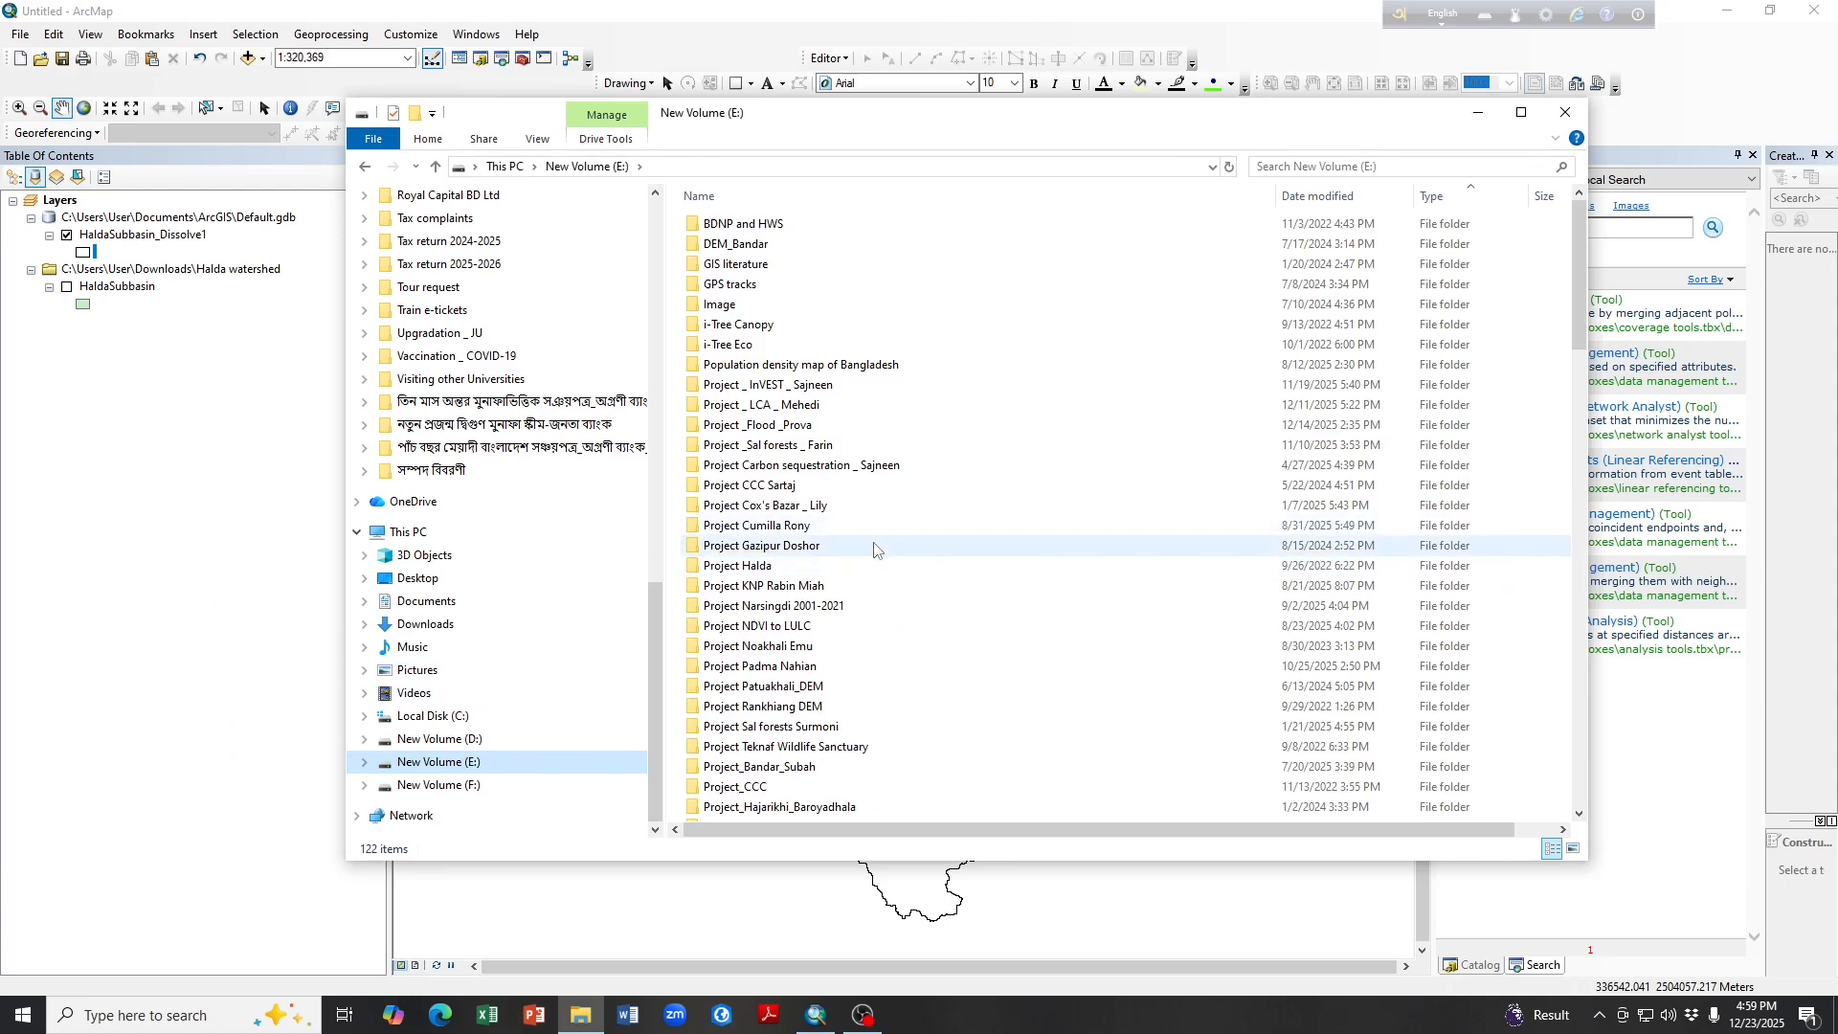
pyautogui.scroll(-6, 826, 594)
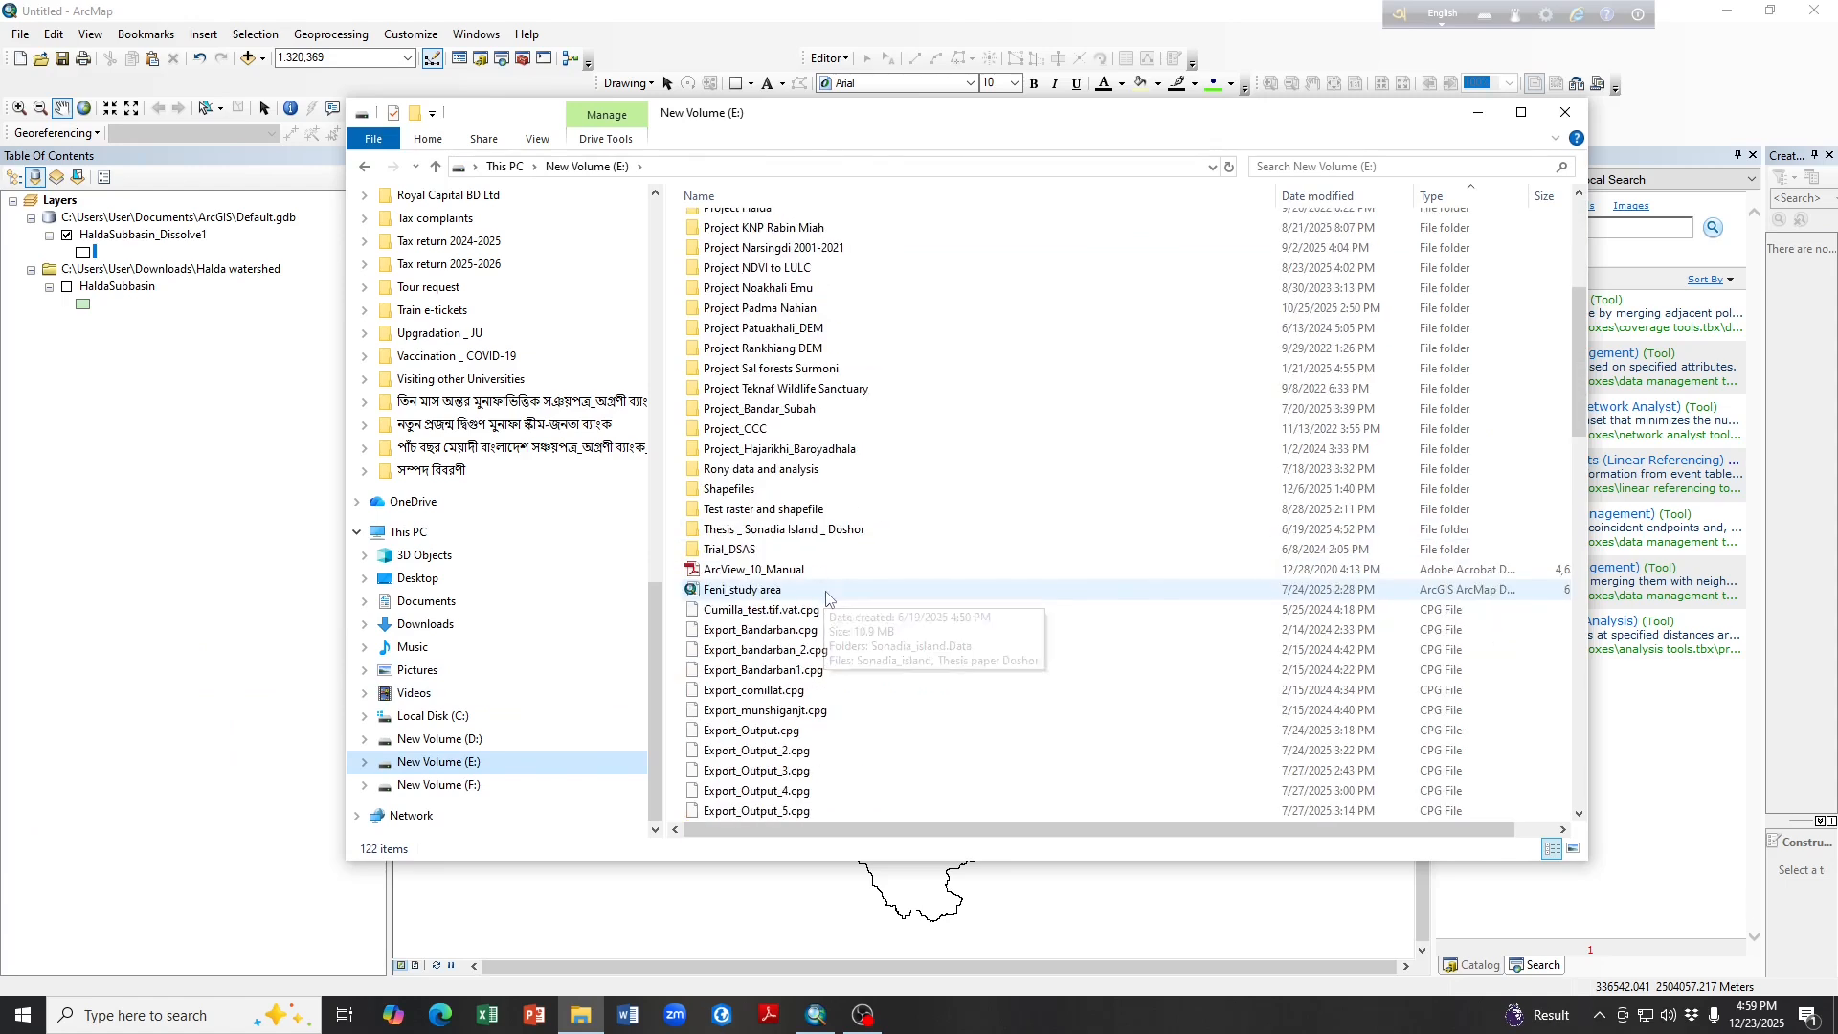
pyautogui.doubleClick(746, 489)
pyautogui.scroll(-12, 900, 509)
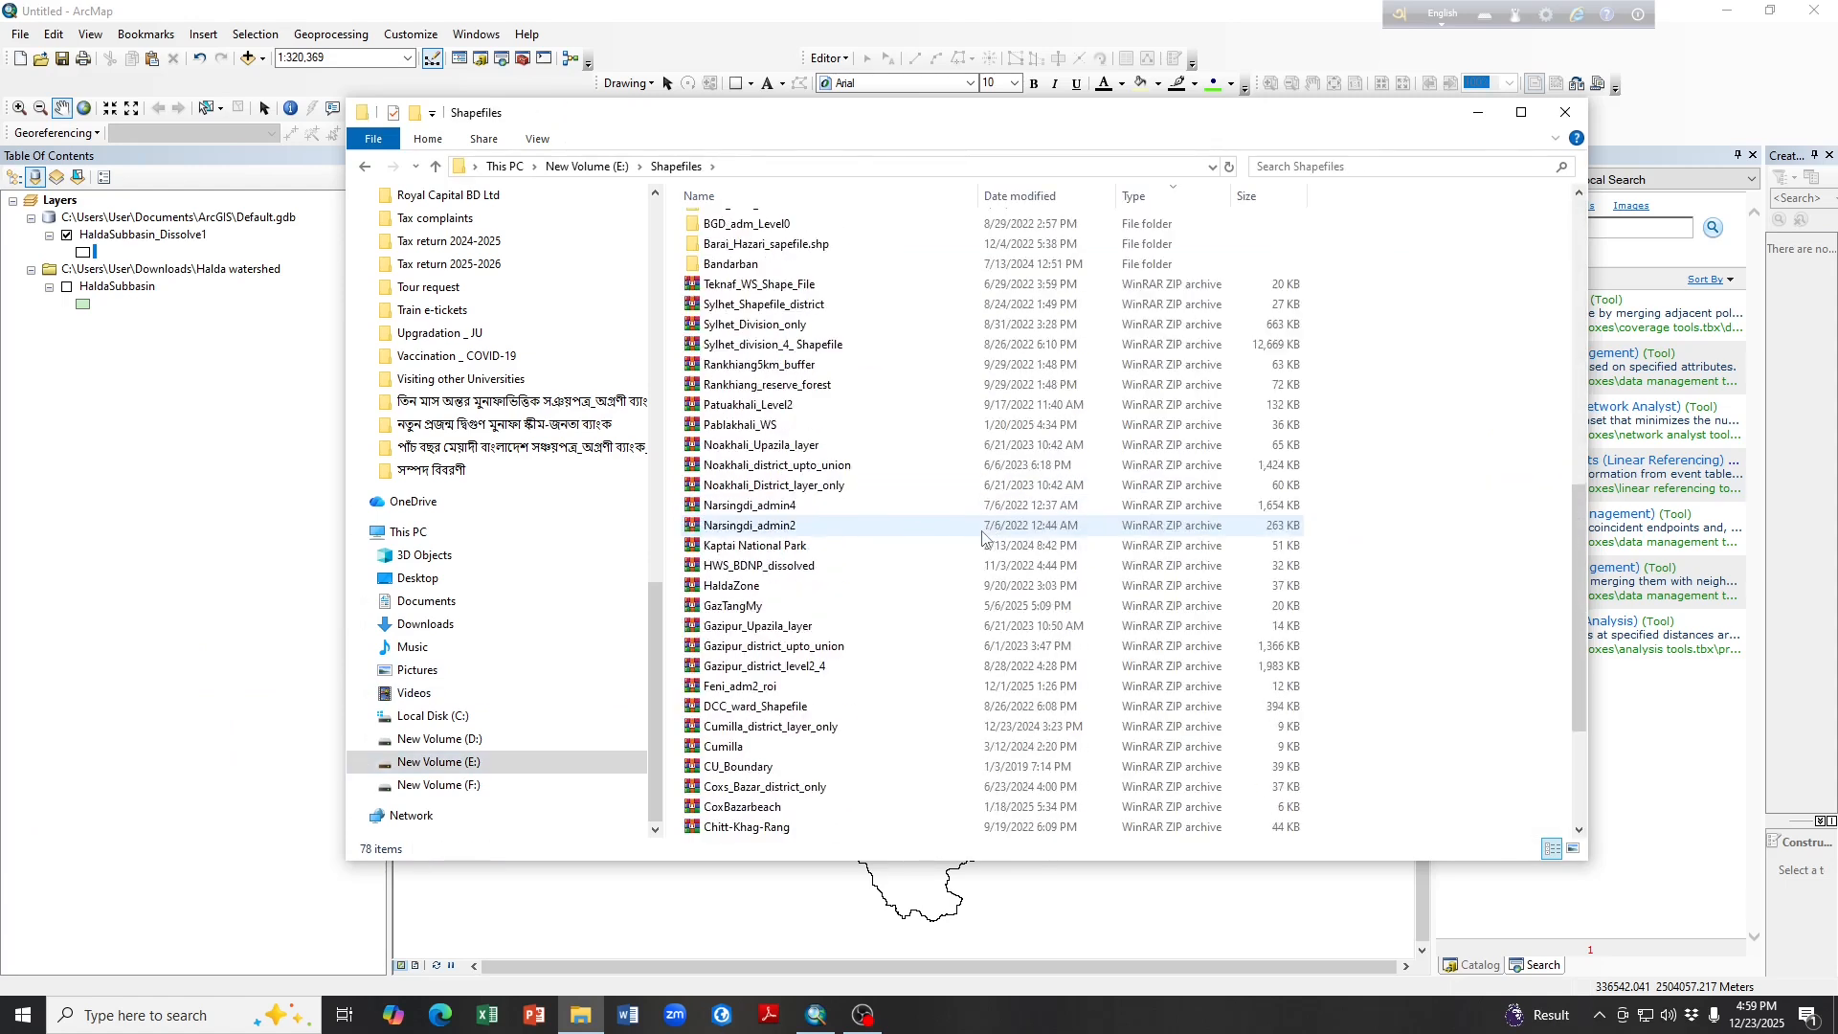
# - Create a folder named "Halda watershed" inside the Shapefiles folder and close the file window
pyautogui.rightClick(974, 539)
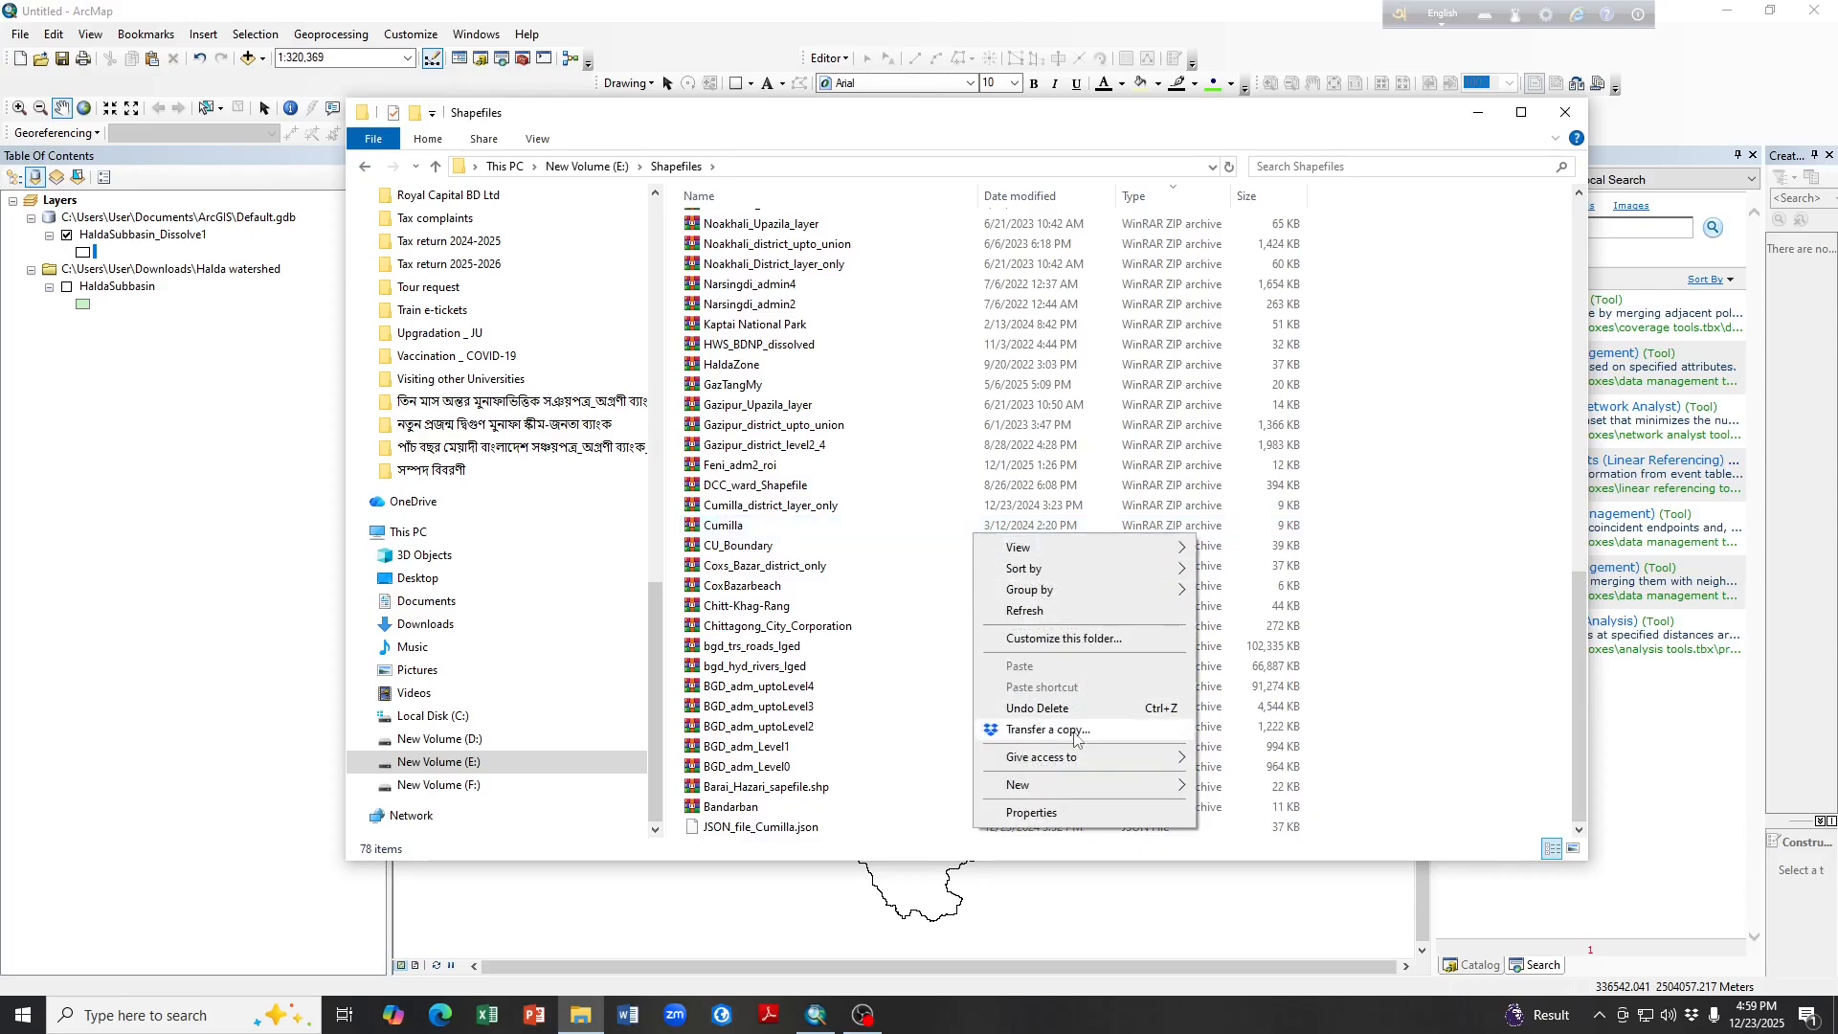
pyautogui.moveTo(1081, 792)
pyautogui.click(1240, 544)
pyautogui.write('Halda')
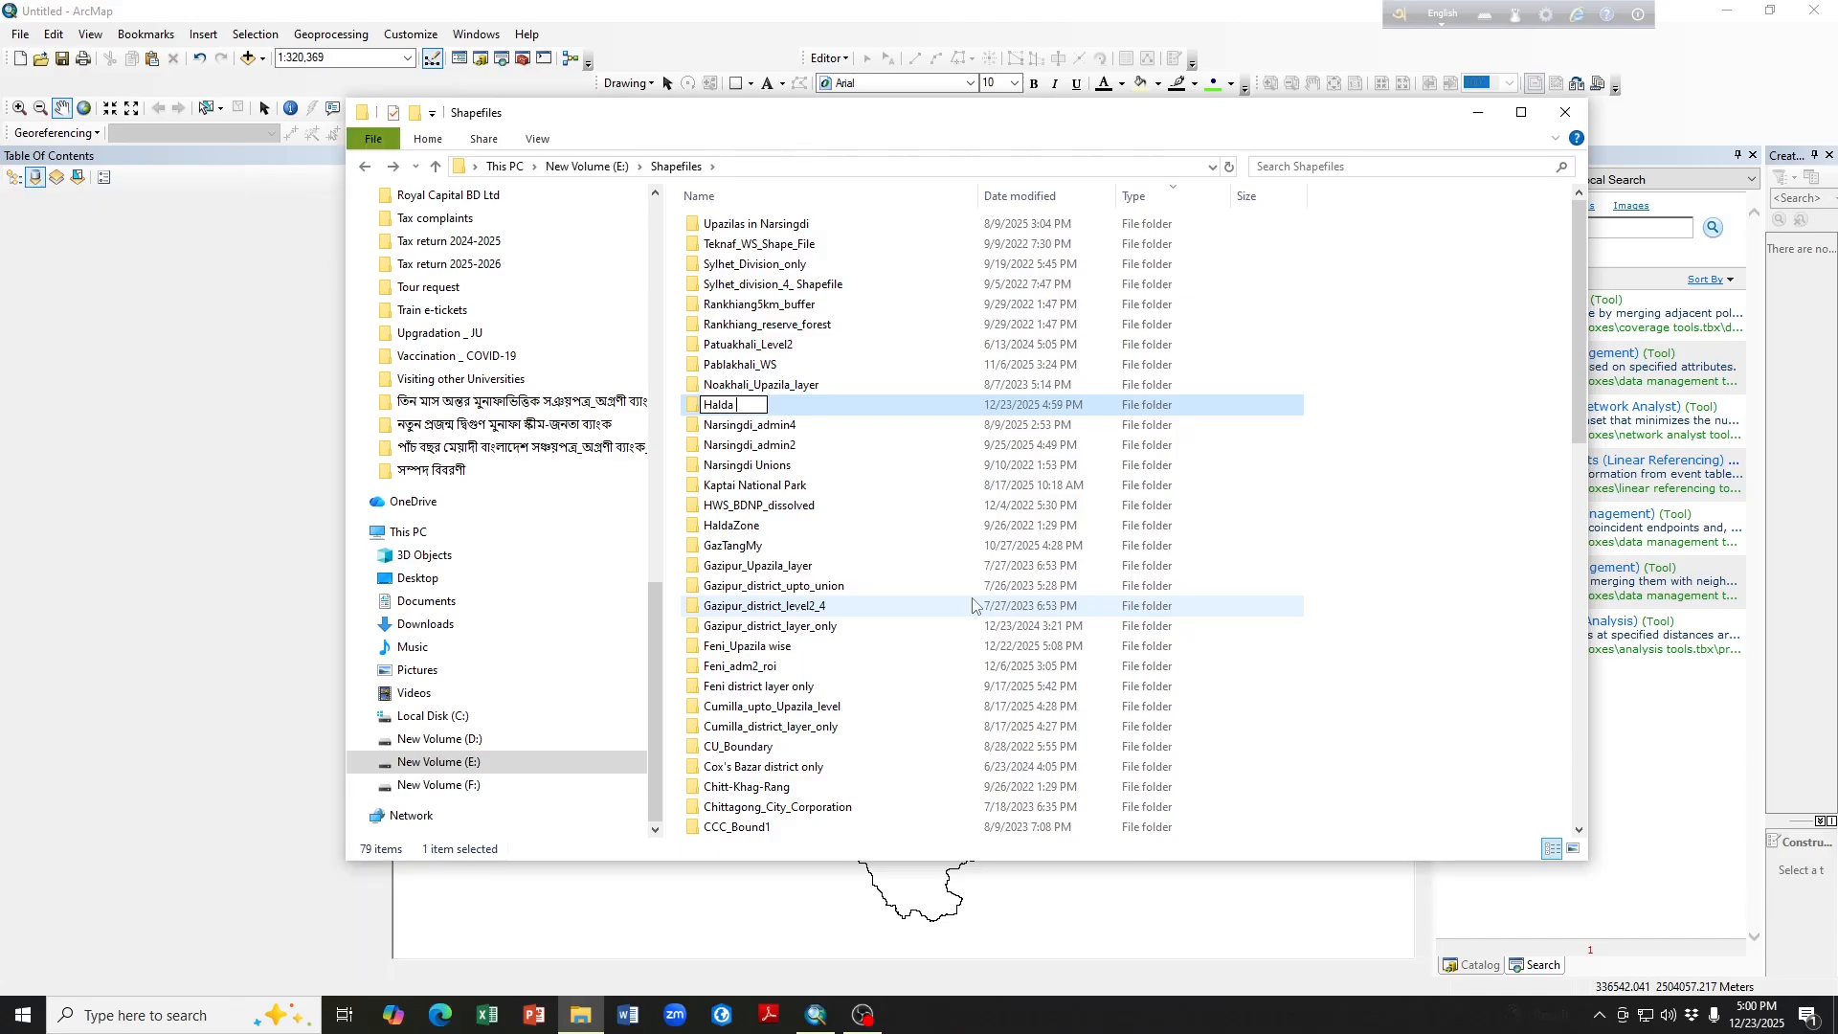
pyautogui.press('Escape')
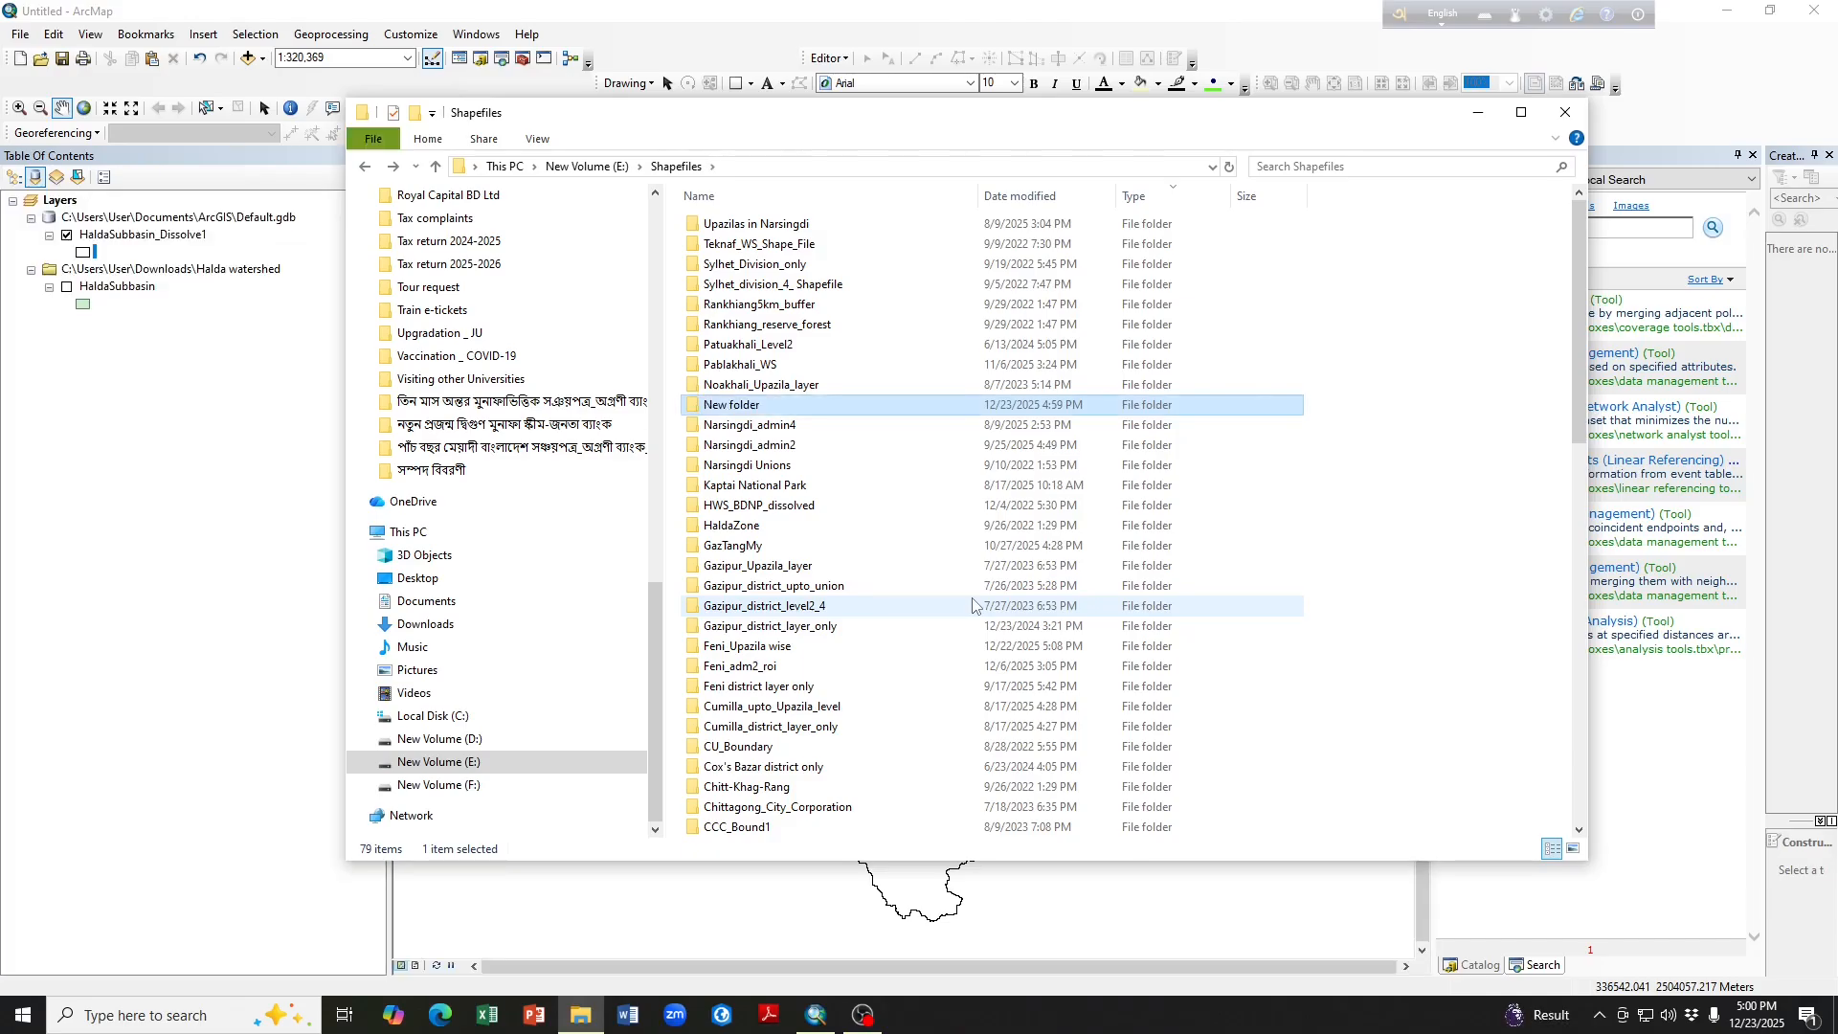
pyautogui.press('F2')
pyautogui.write('Halda watershed')
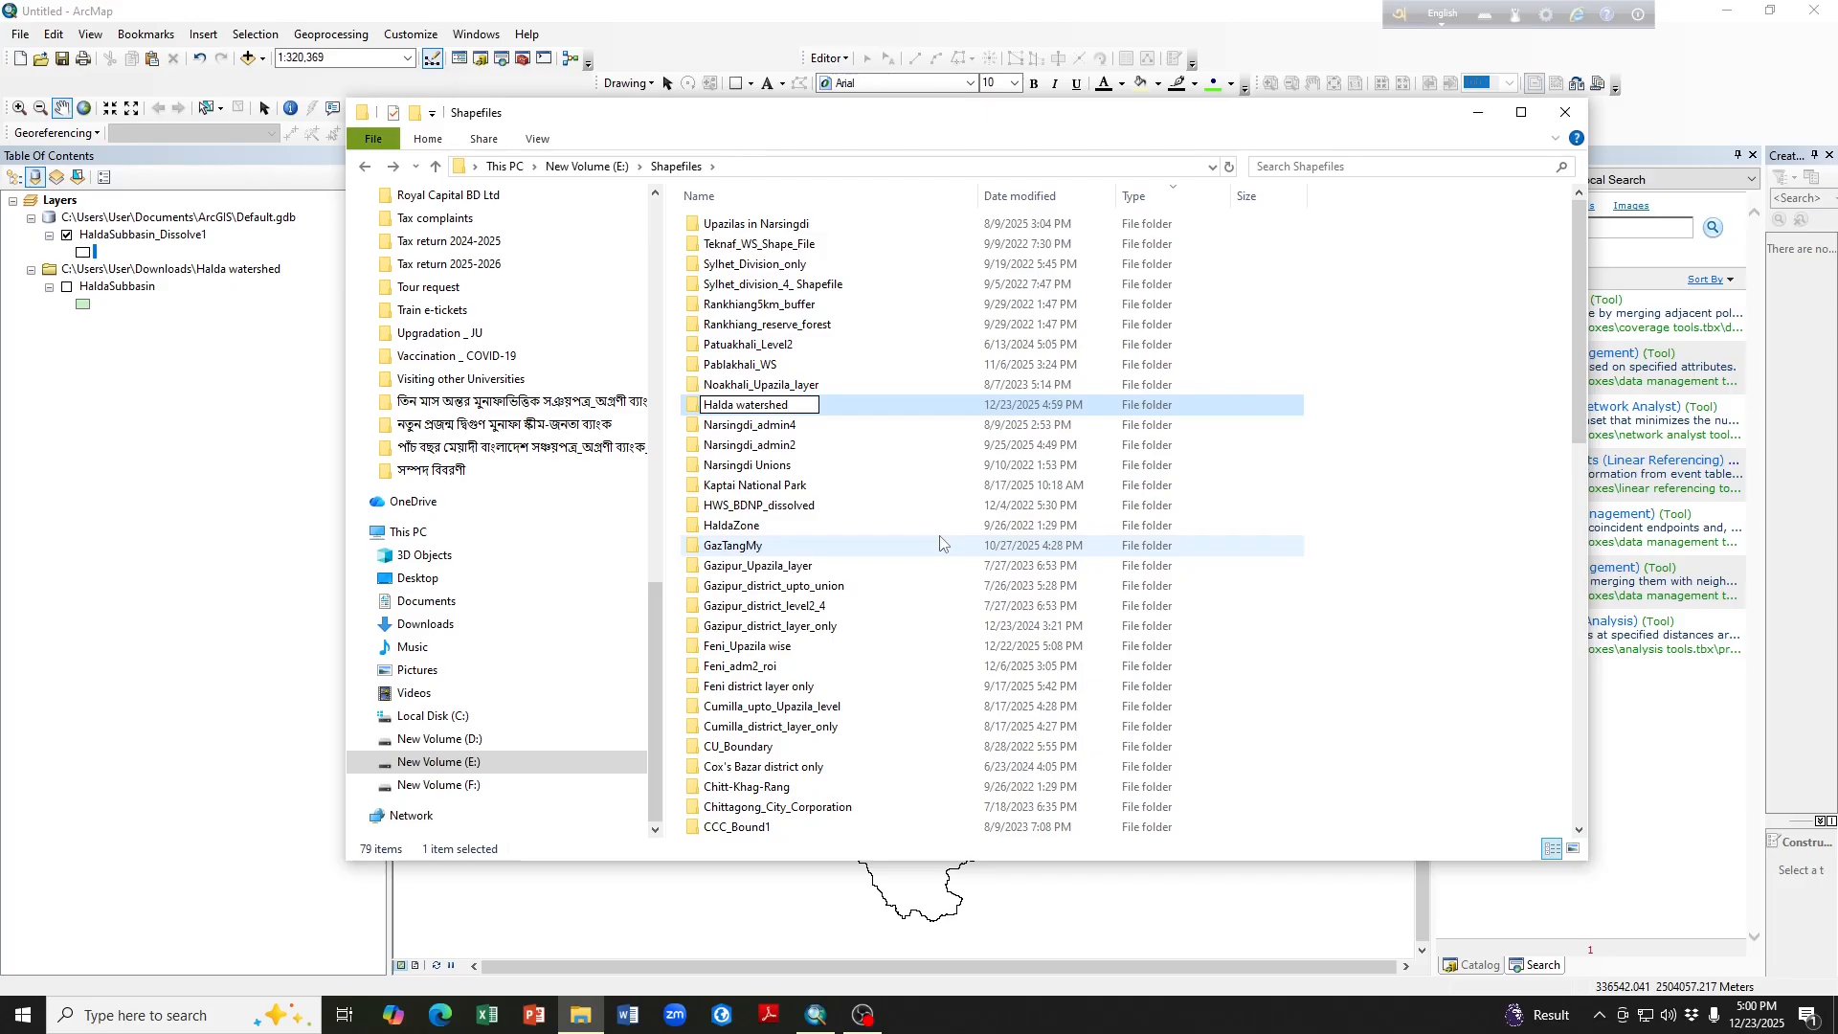
pyautogui.press('Return')
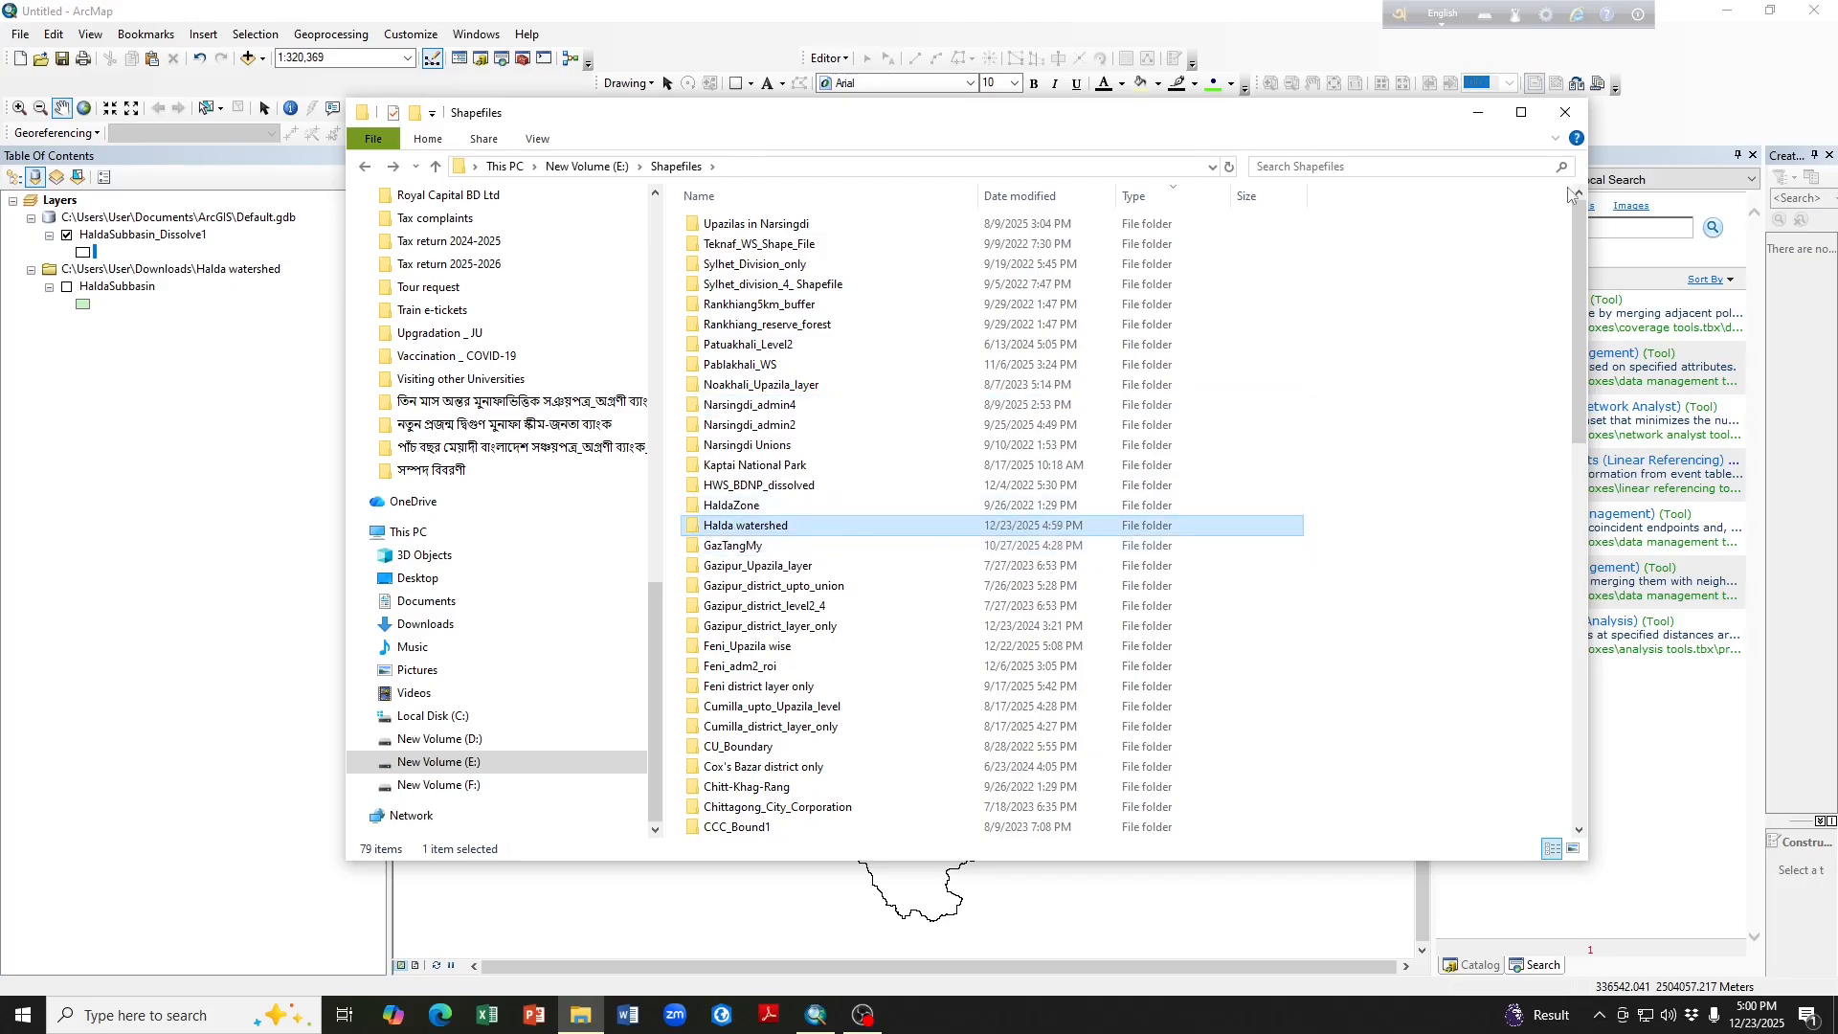
pyautogui.click(1566, 117)
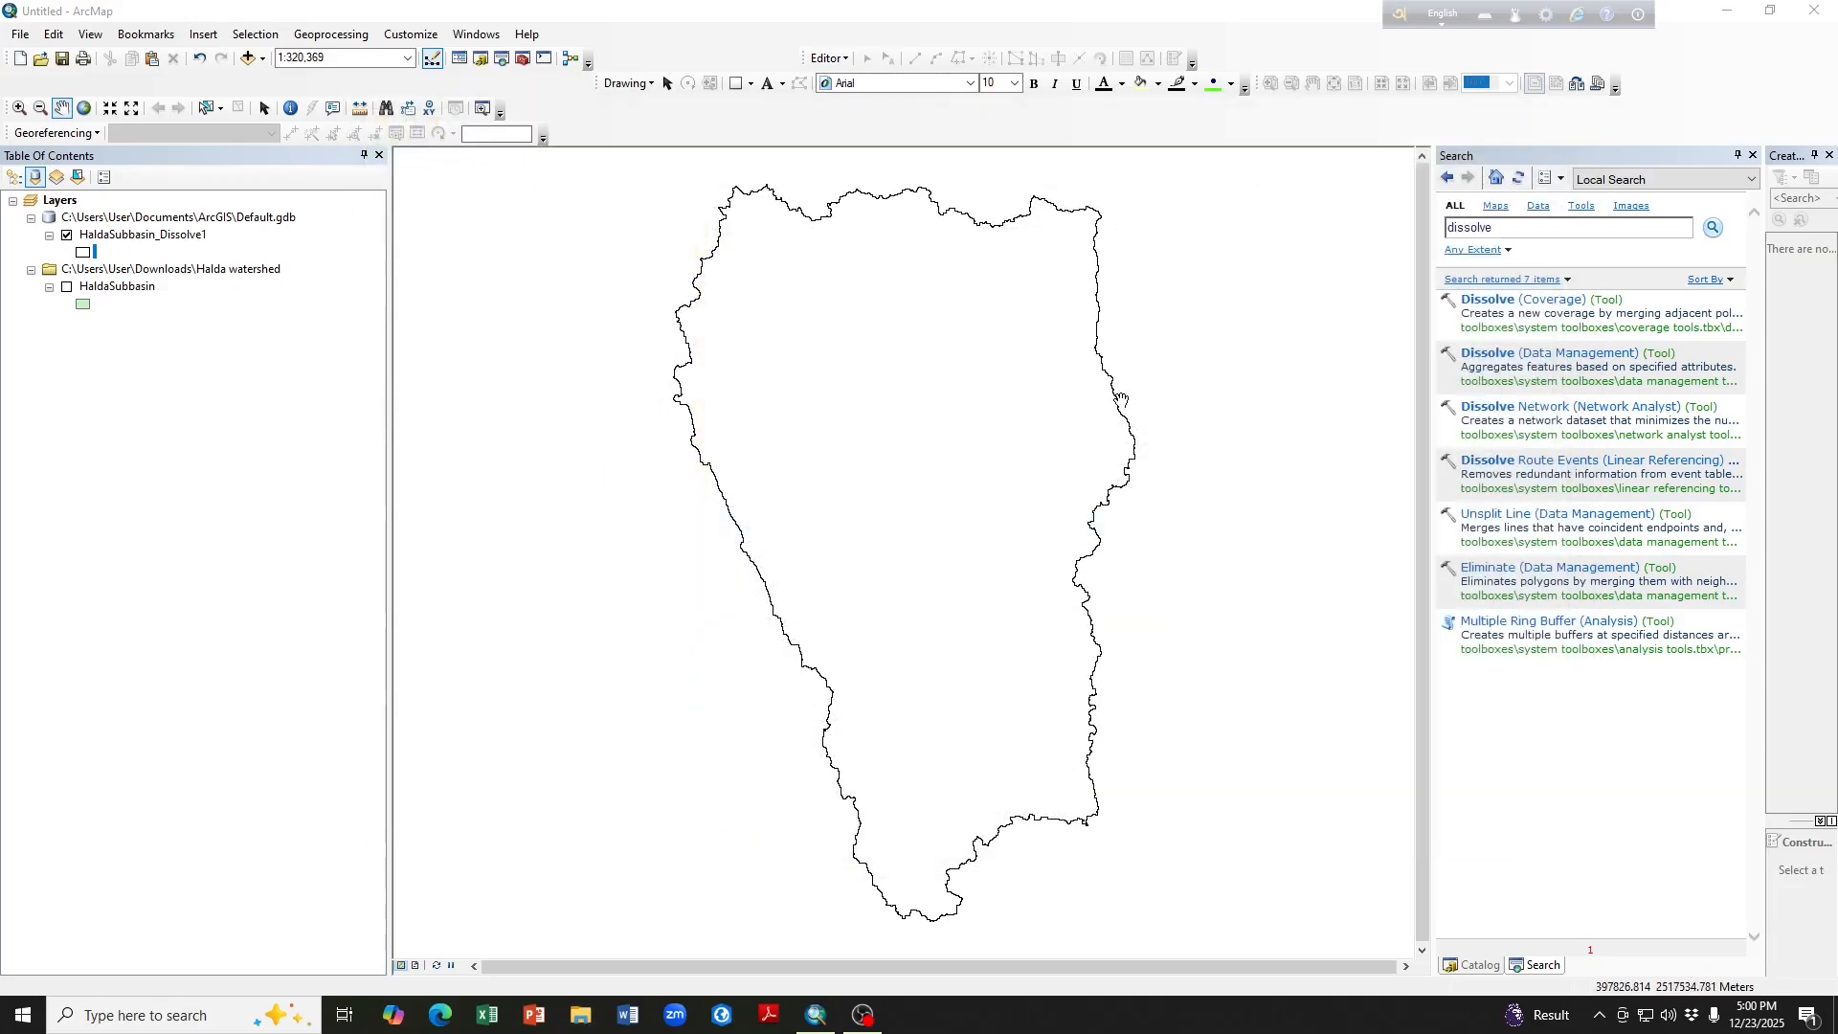
# - Start exporting all features of the HaldaSubbasin_Dissolve1 layer and choose the Halda watershed folder inside Shapefiles as the save location
pyautogui.rightClick(160, 236)
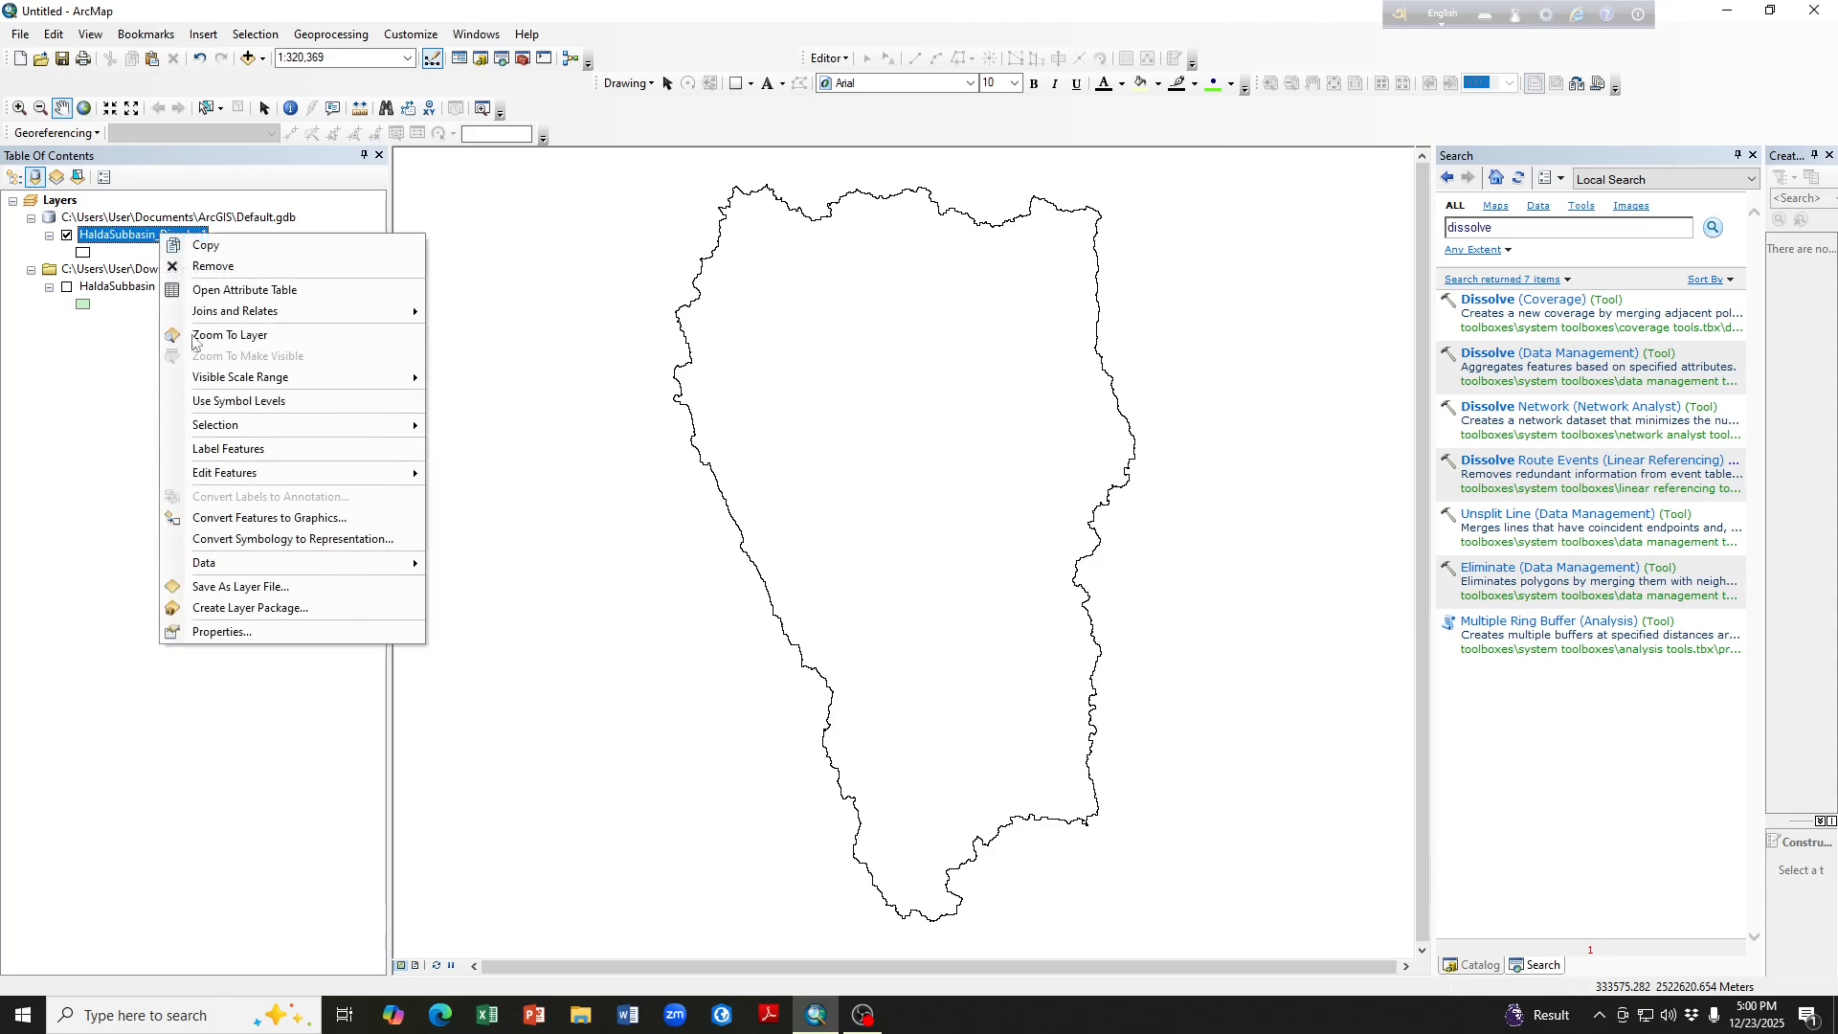
pyautogui.moveTo(273, 565)
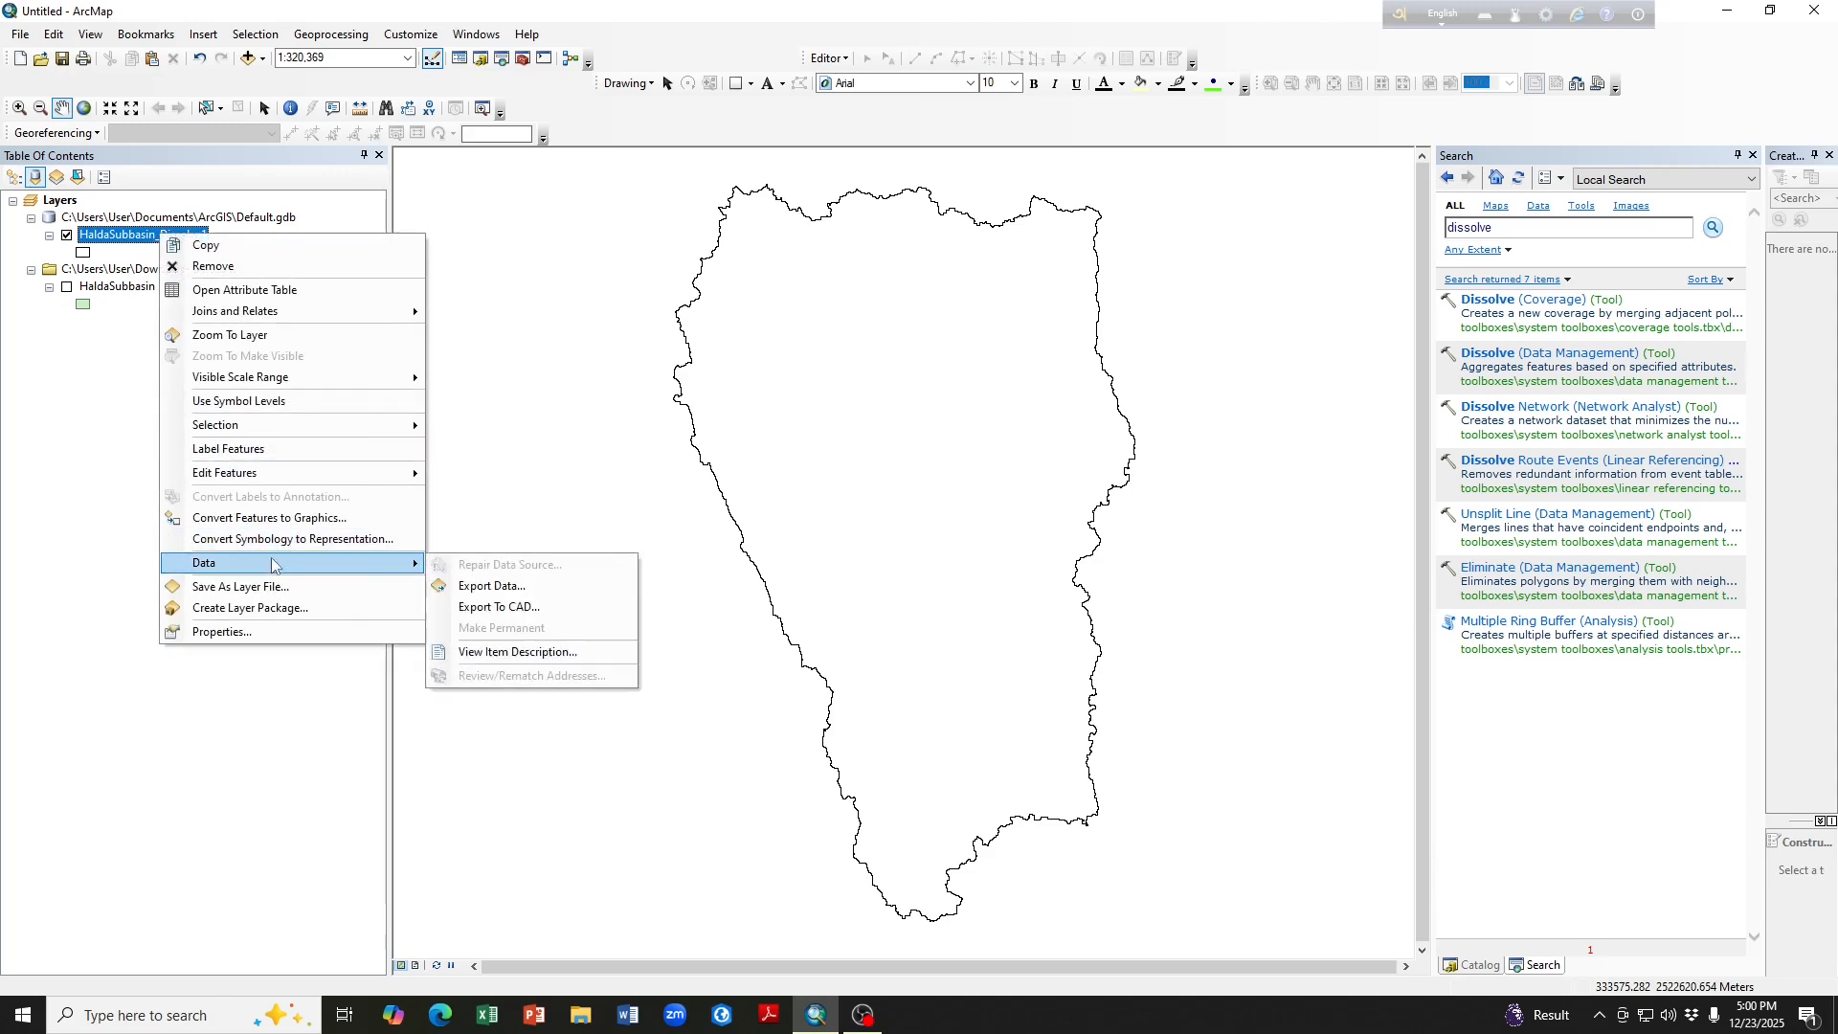
pyautogui.click(489, 585)
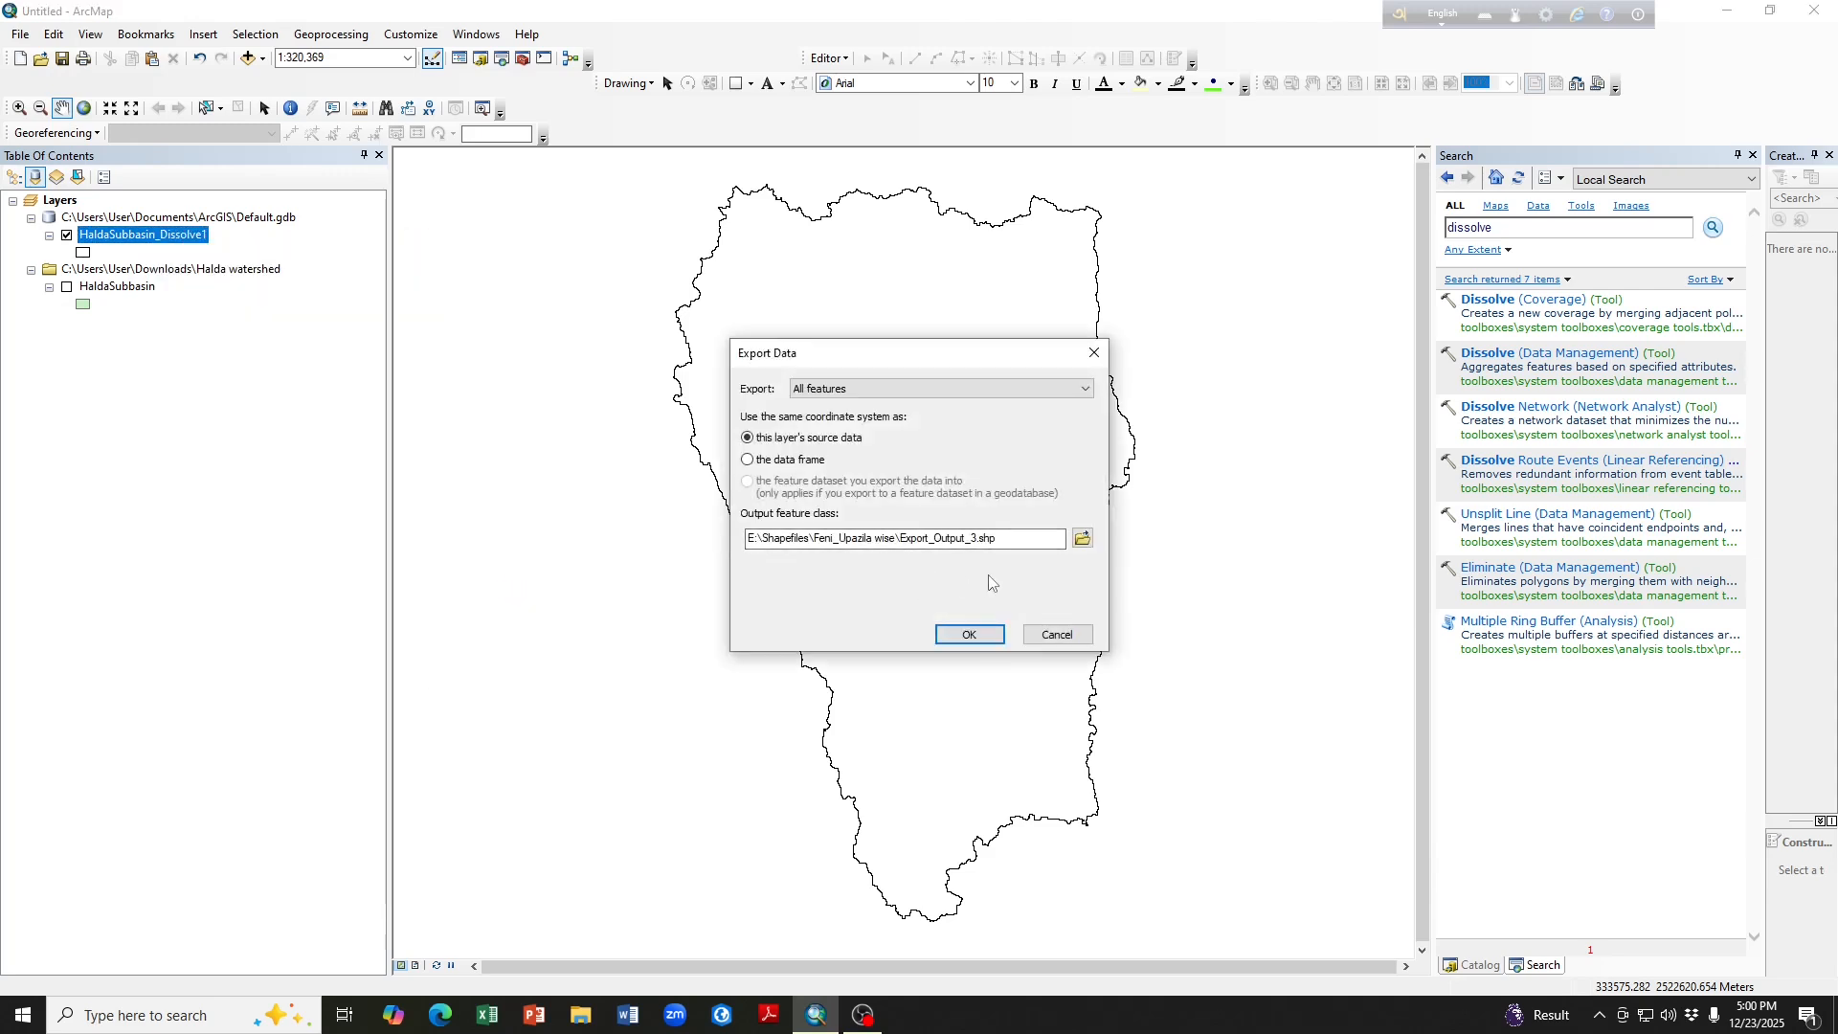
pyautogui.click(1083, 539)
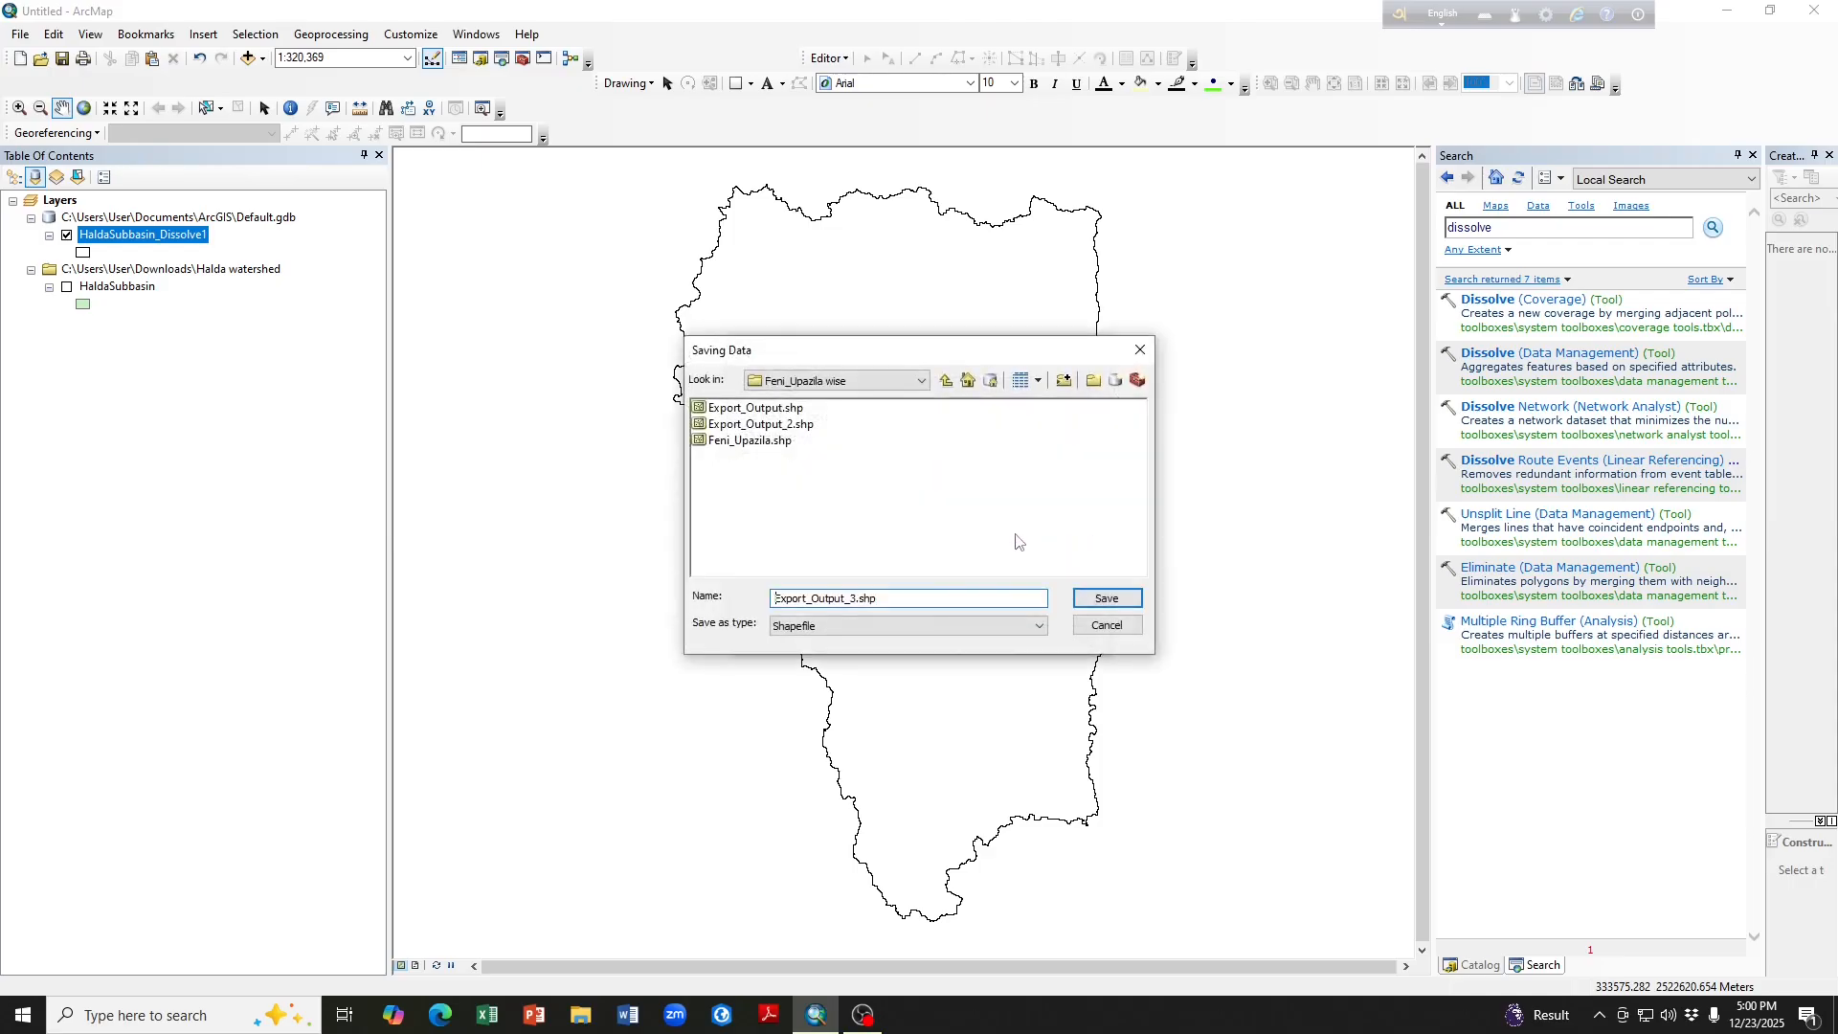
pyautogui.click(946, 380)
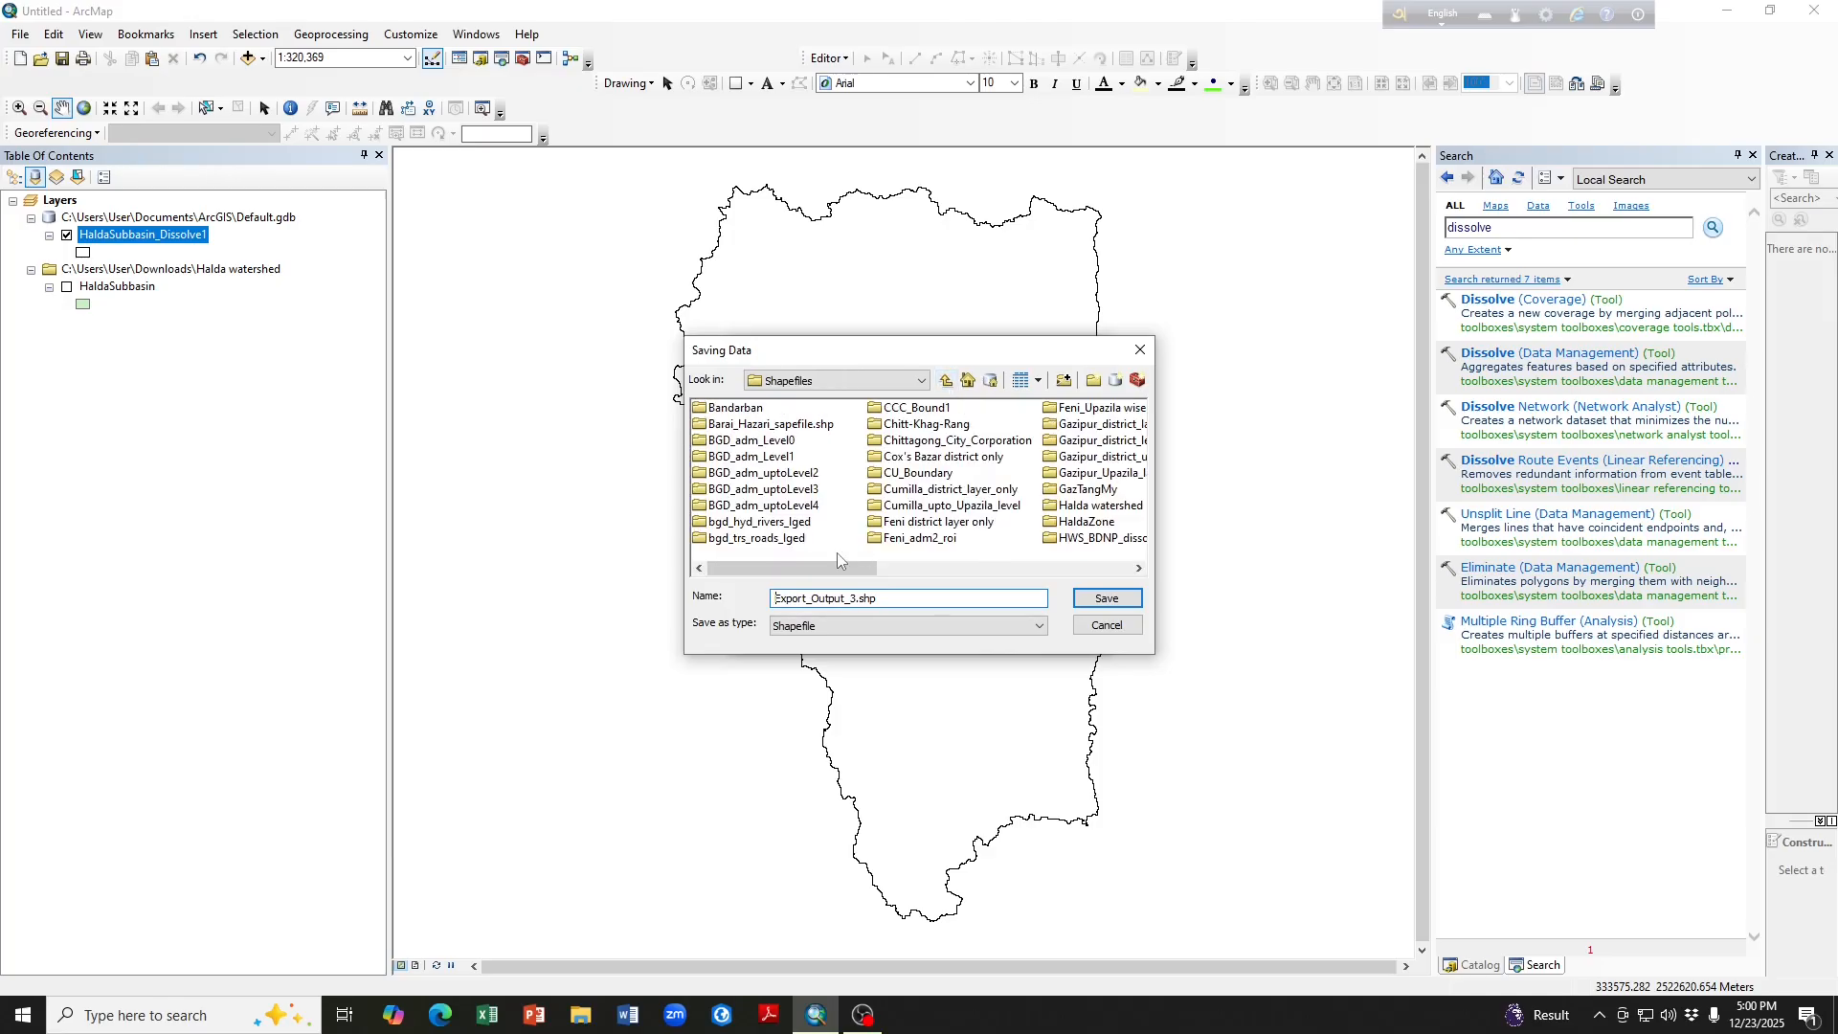
pyautogui.moveTo(840, 566); pyautogui.dragTo(864, 578)
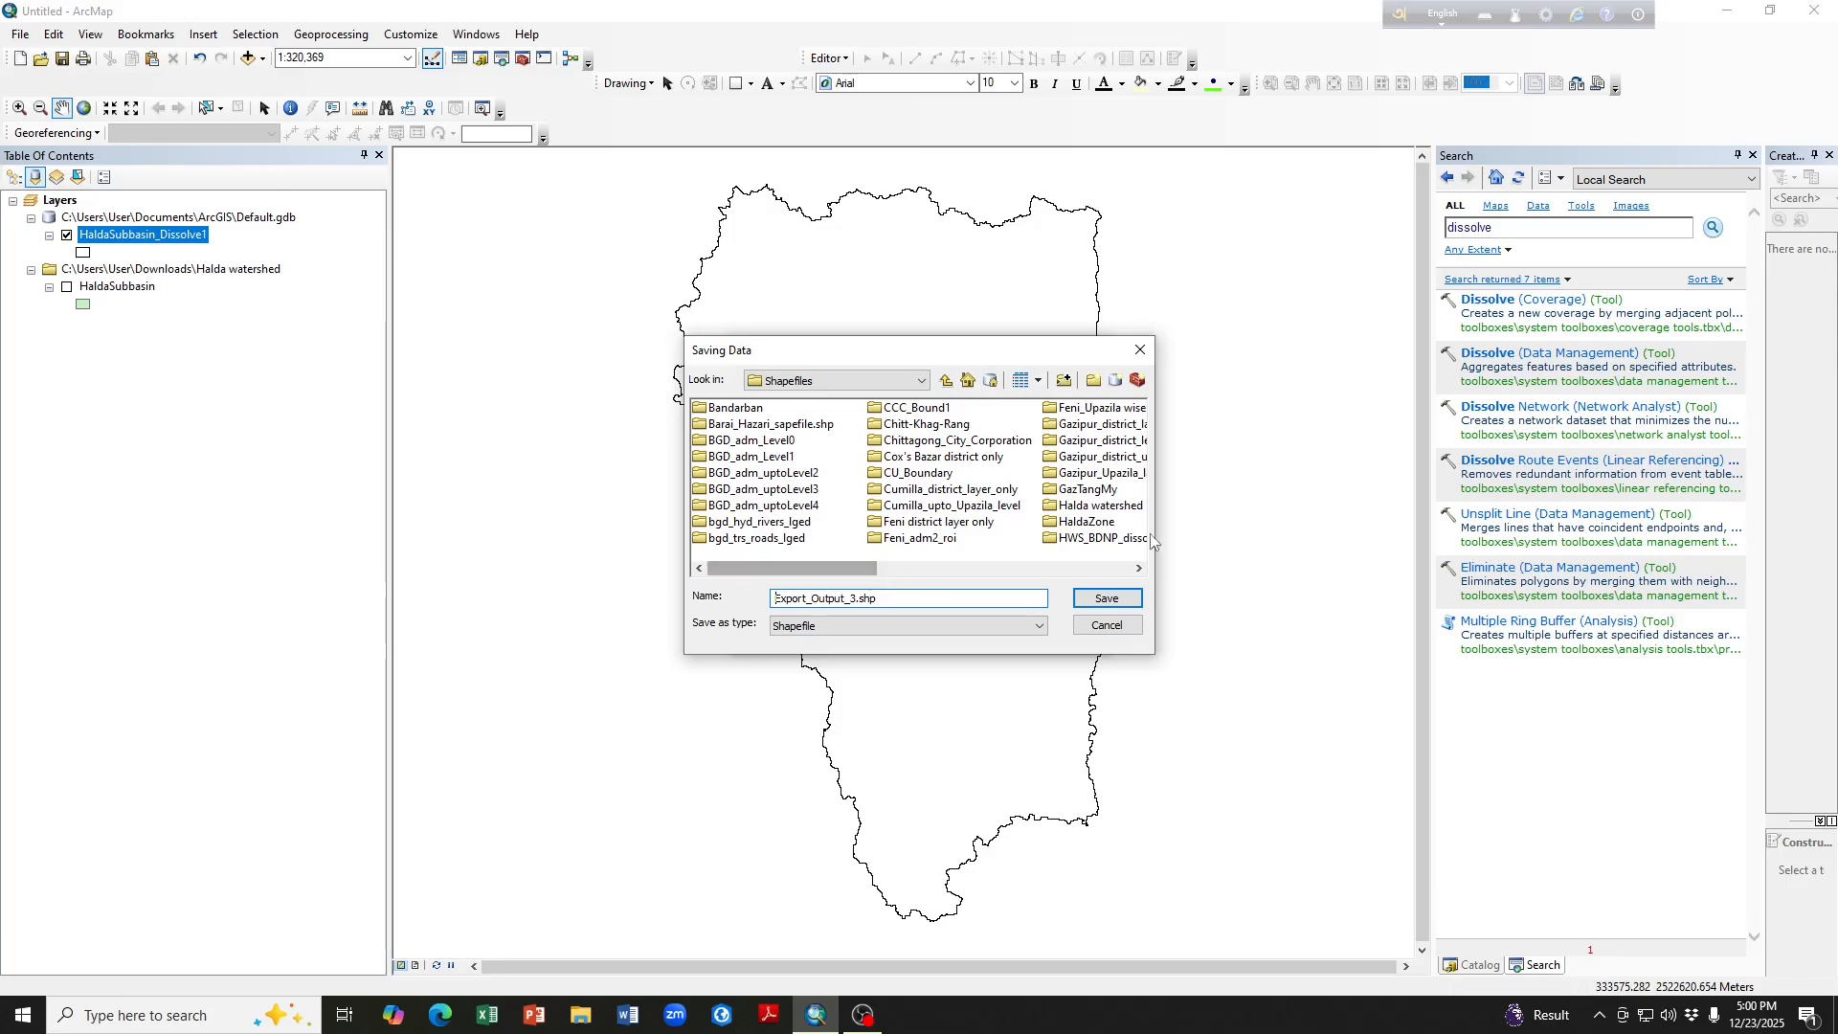
pyautogui.doubleClick(1116, 507)
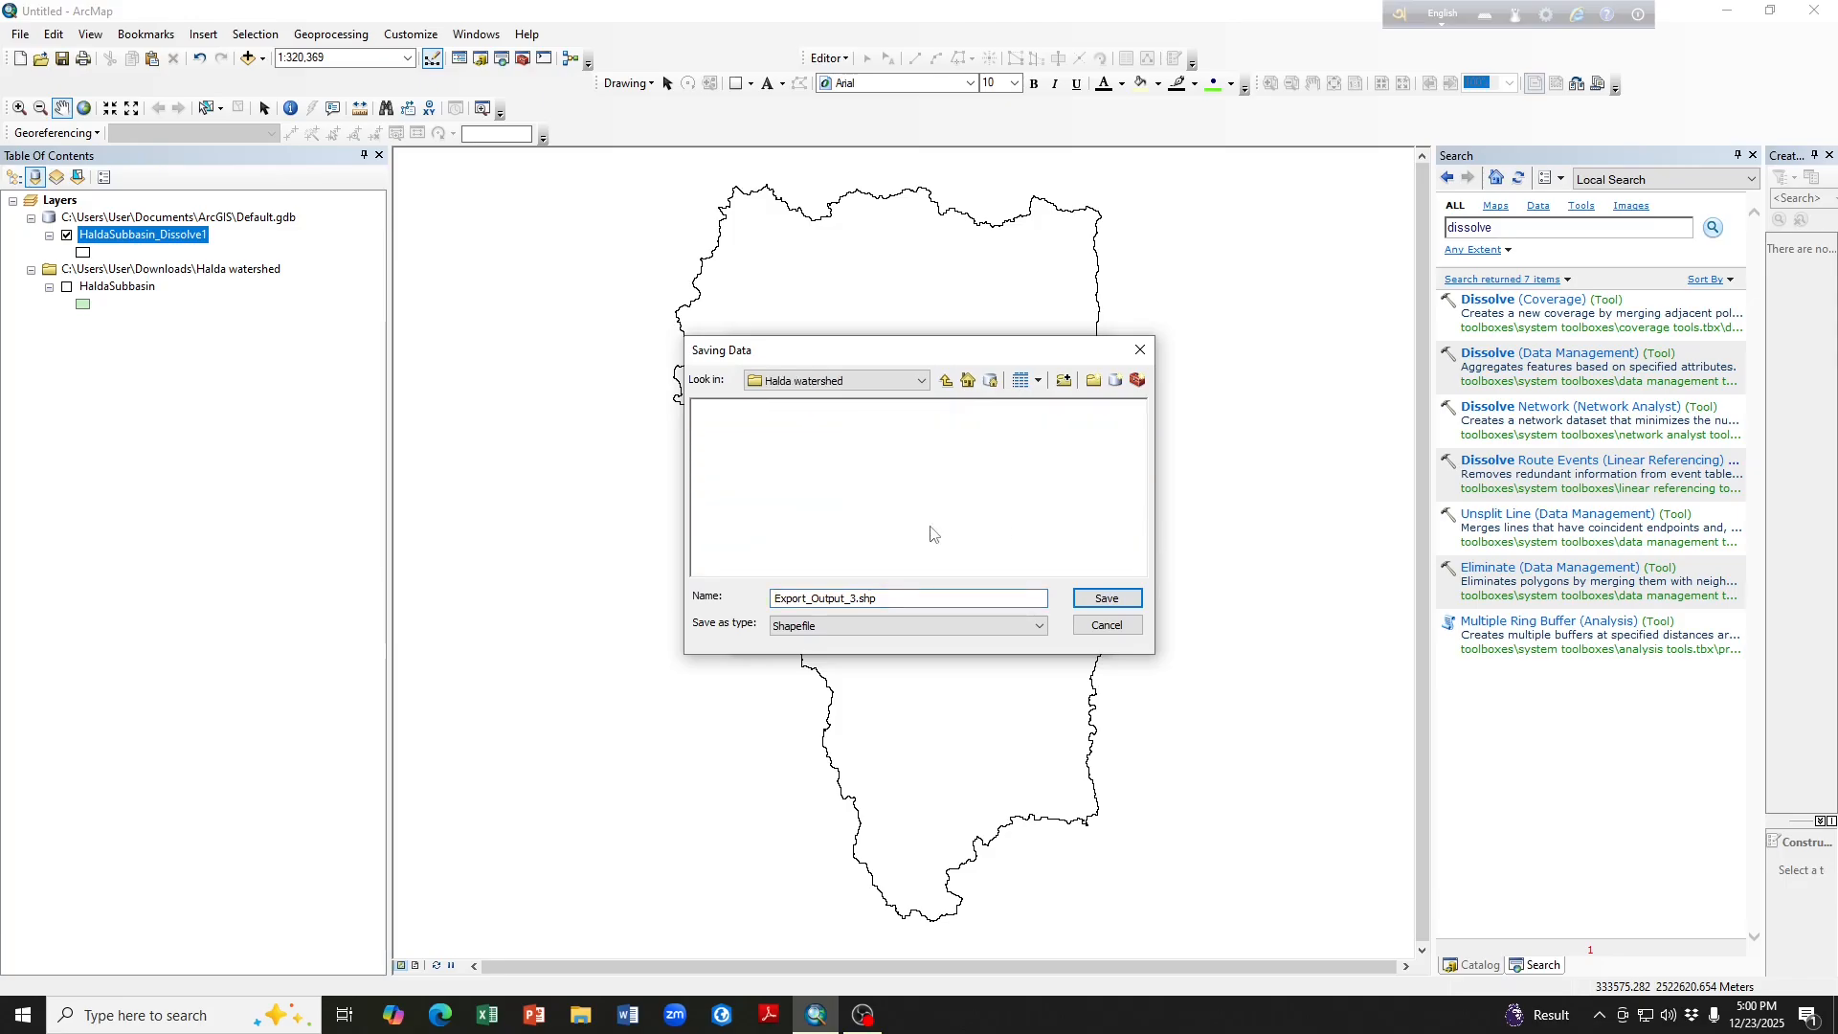
# - Name the output shapefile Halda_watershed, export it with the layer's source coordinate system, and add the exported data to the map
pyautogui.click(808, 600)
pyautogui.moveTo(774, 599); pyautogui.dragTo(838, 601)
pyautogui.write('Halda_waters')
pyautogui.write('hed')
pyautogui.click(1104, 601)
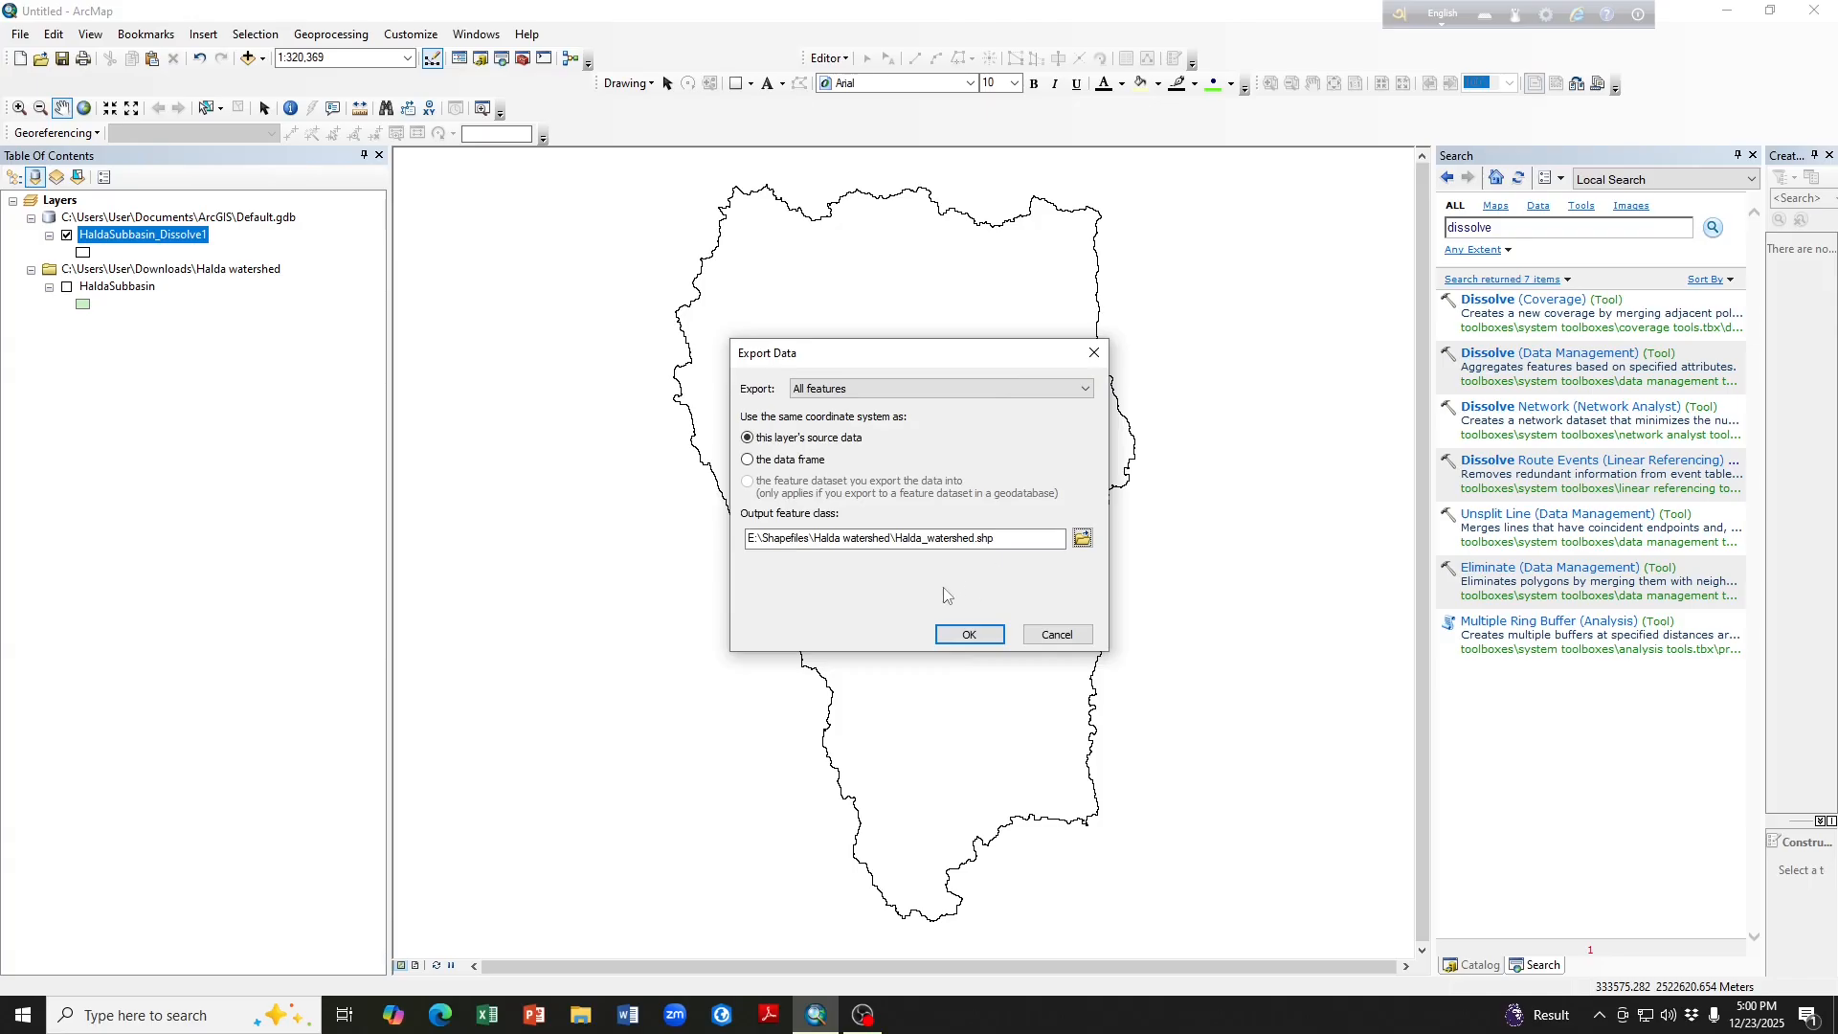
pyautogui.click(976, 640)
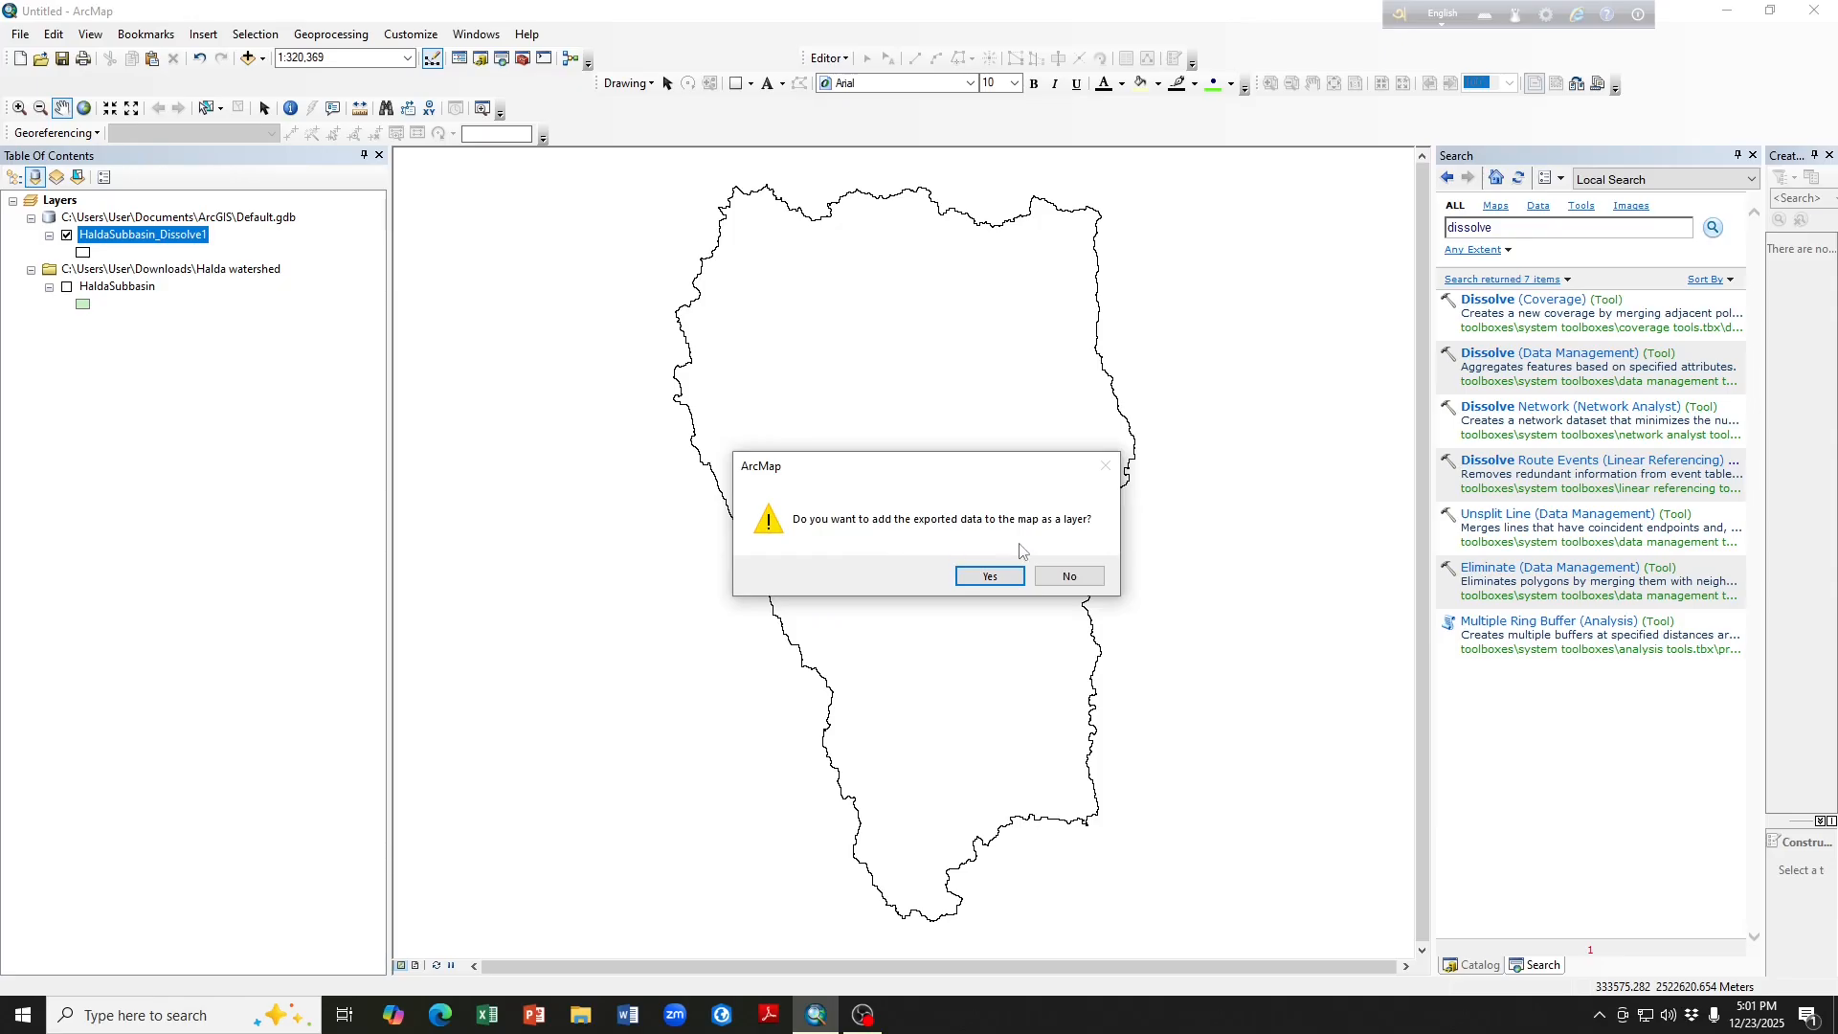
pyautogui.click(992, 576)
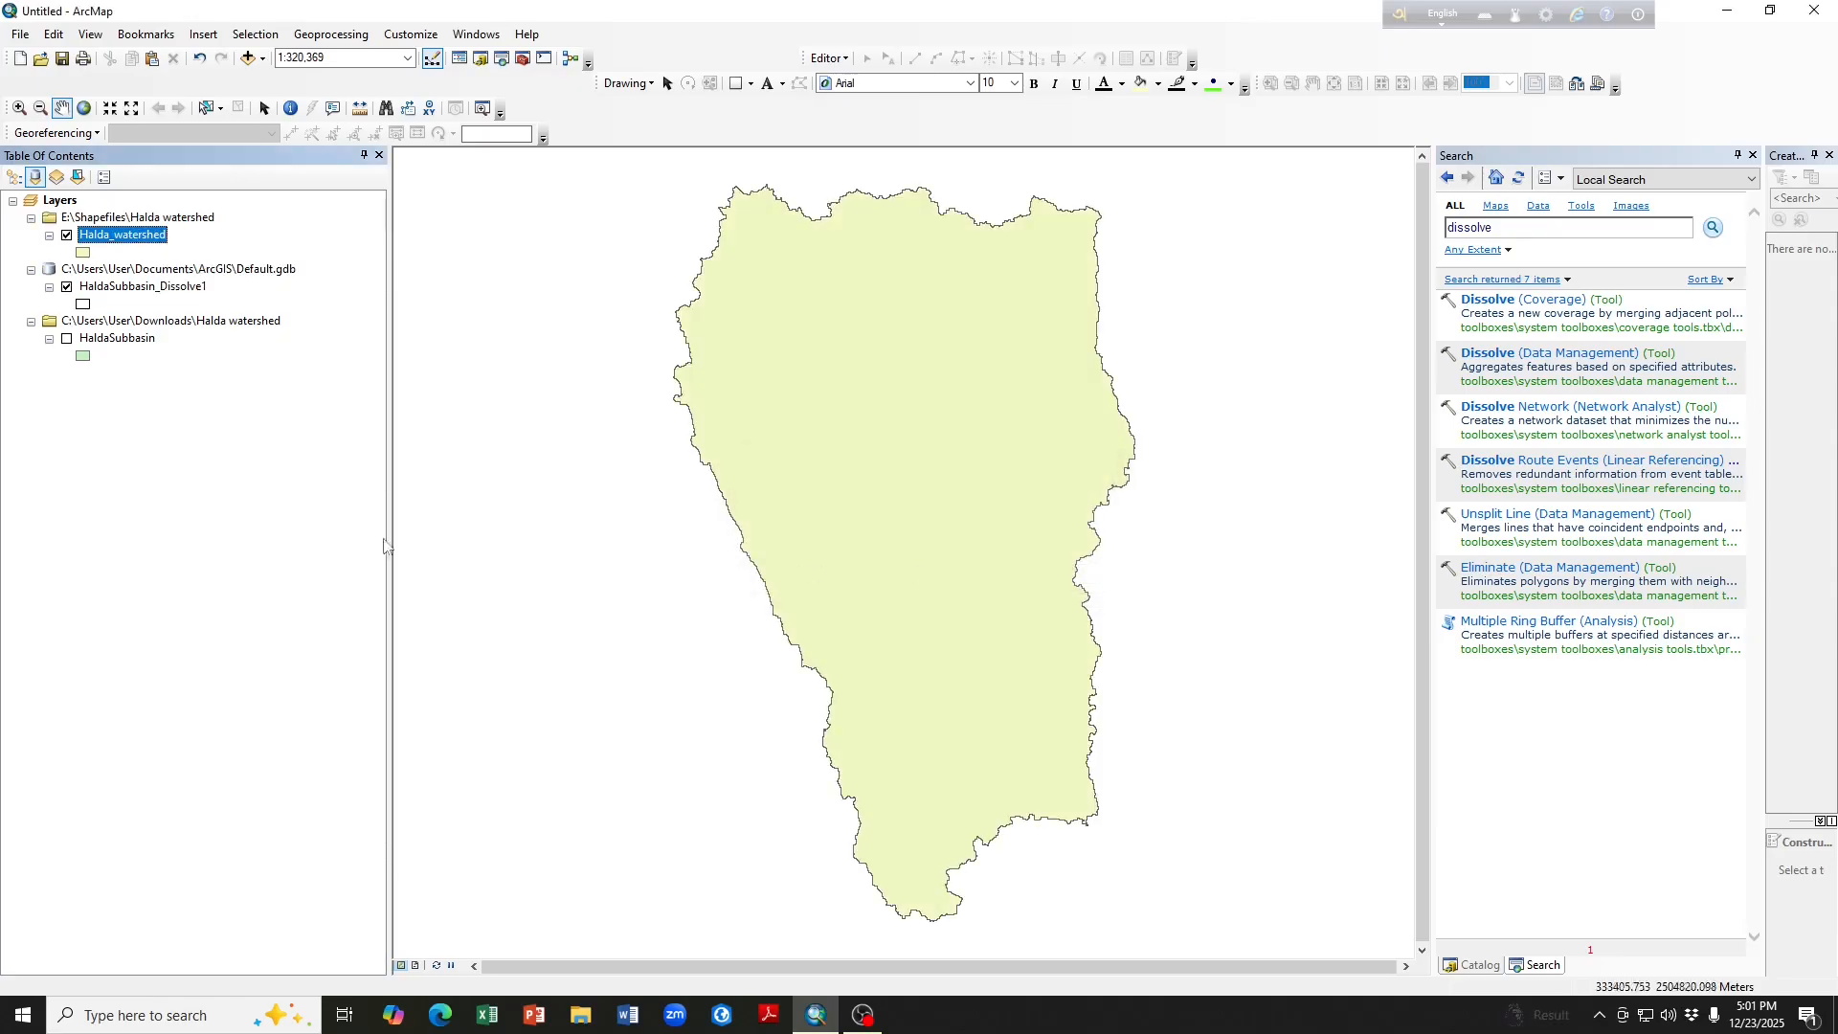
# - Hide the dissolved and exported watershed layers, and add Halda_watershed.shp to the map from the Halda watershed folder in Shapefiles
pyautogui.click(67, 287)
pyautogui.click(66, 235)
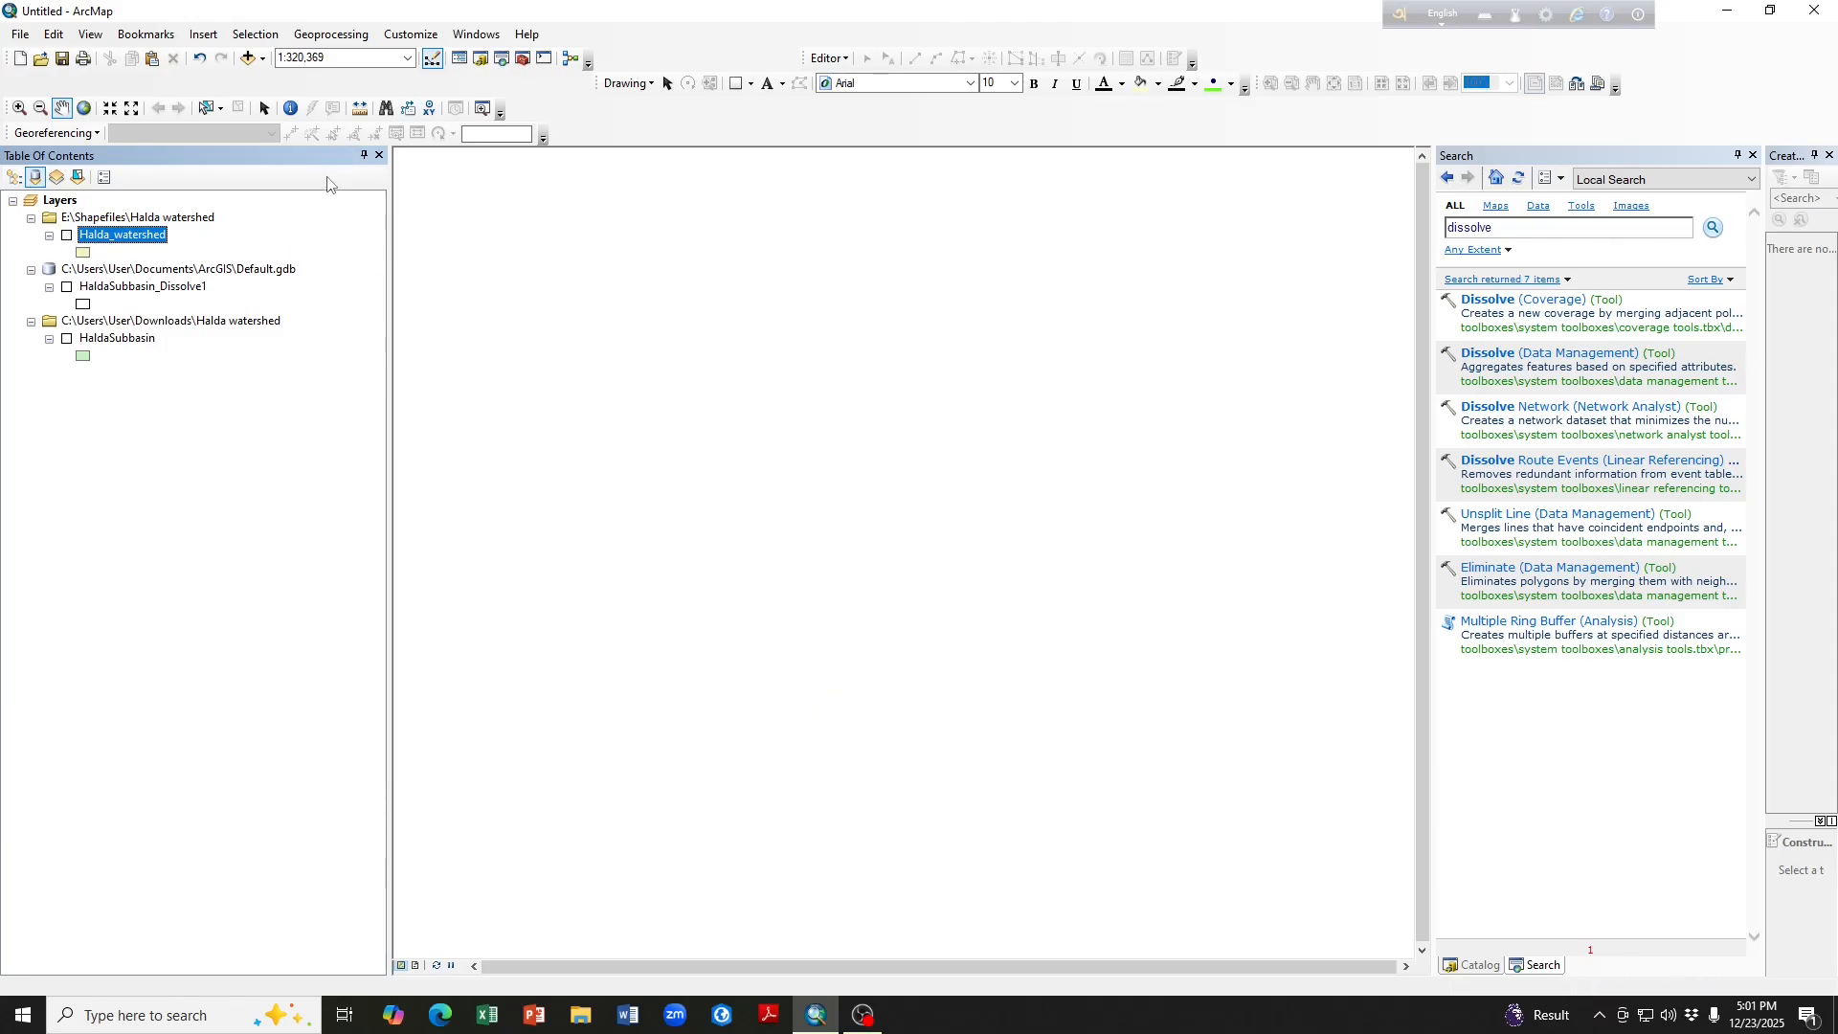
pyautogui.click(247, 59)
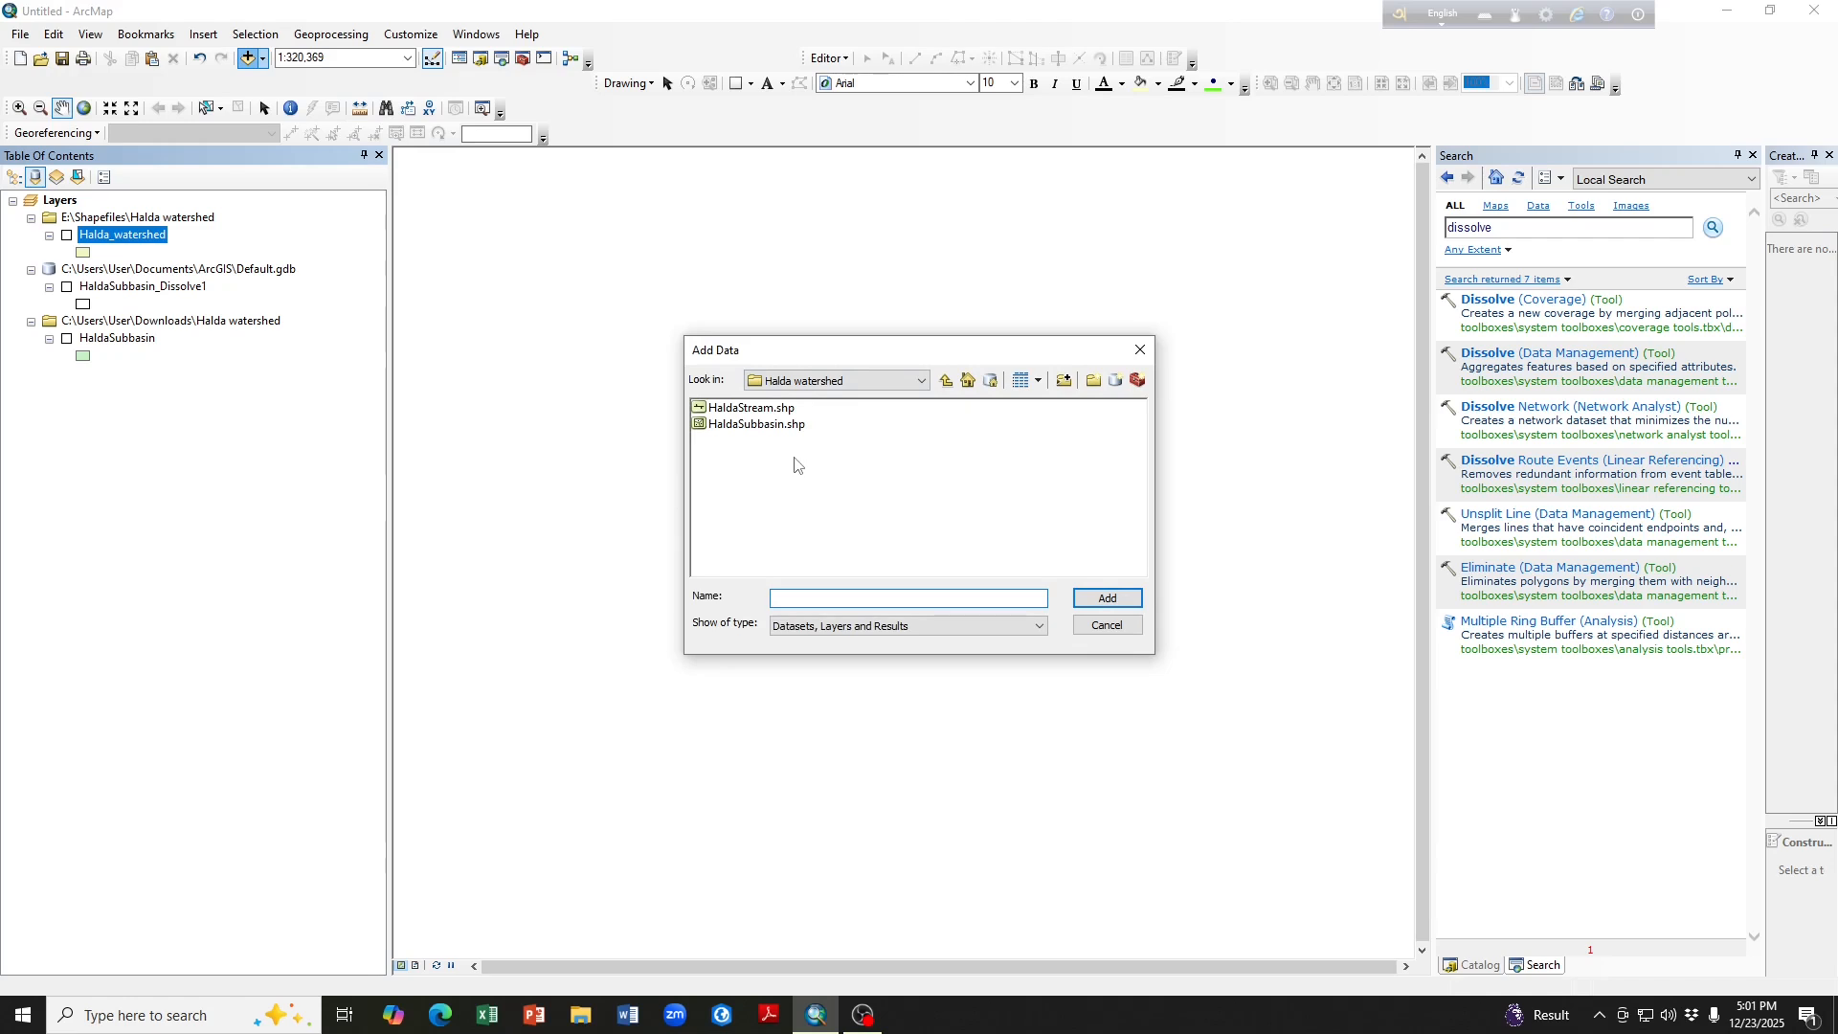
pyautogui.click(946, 381)
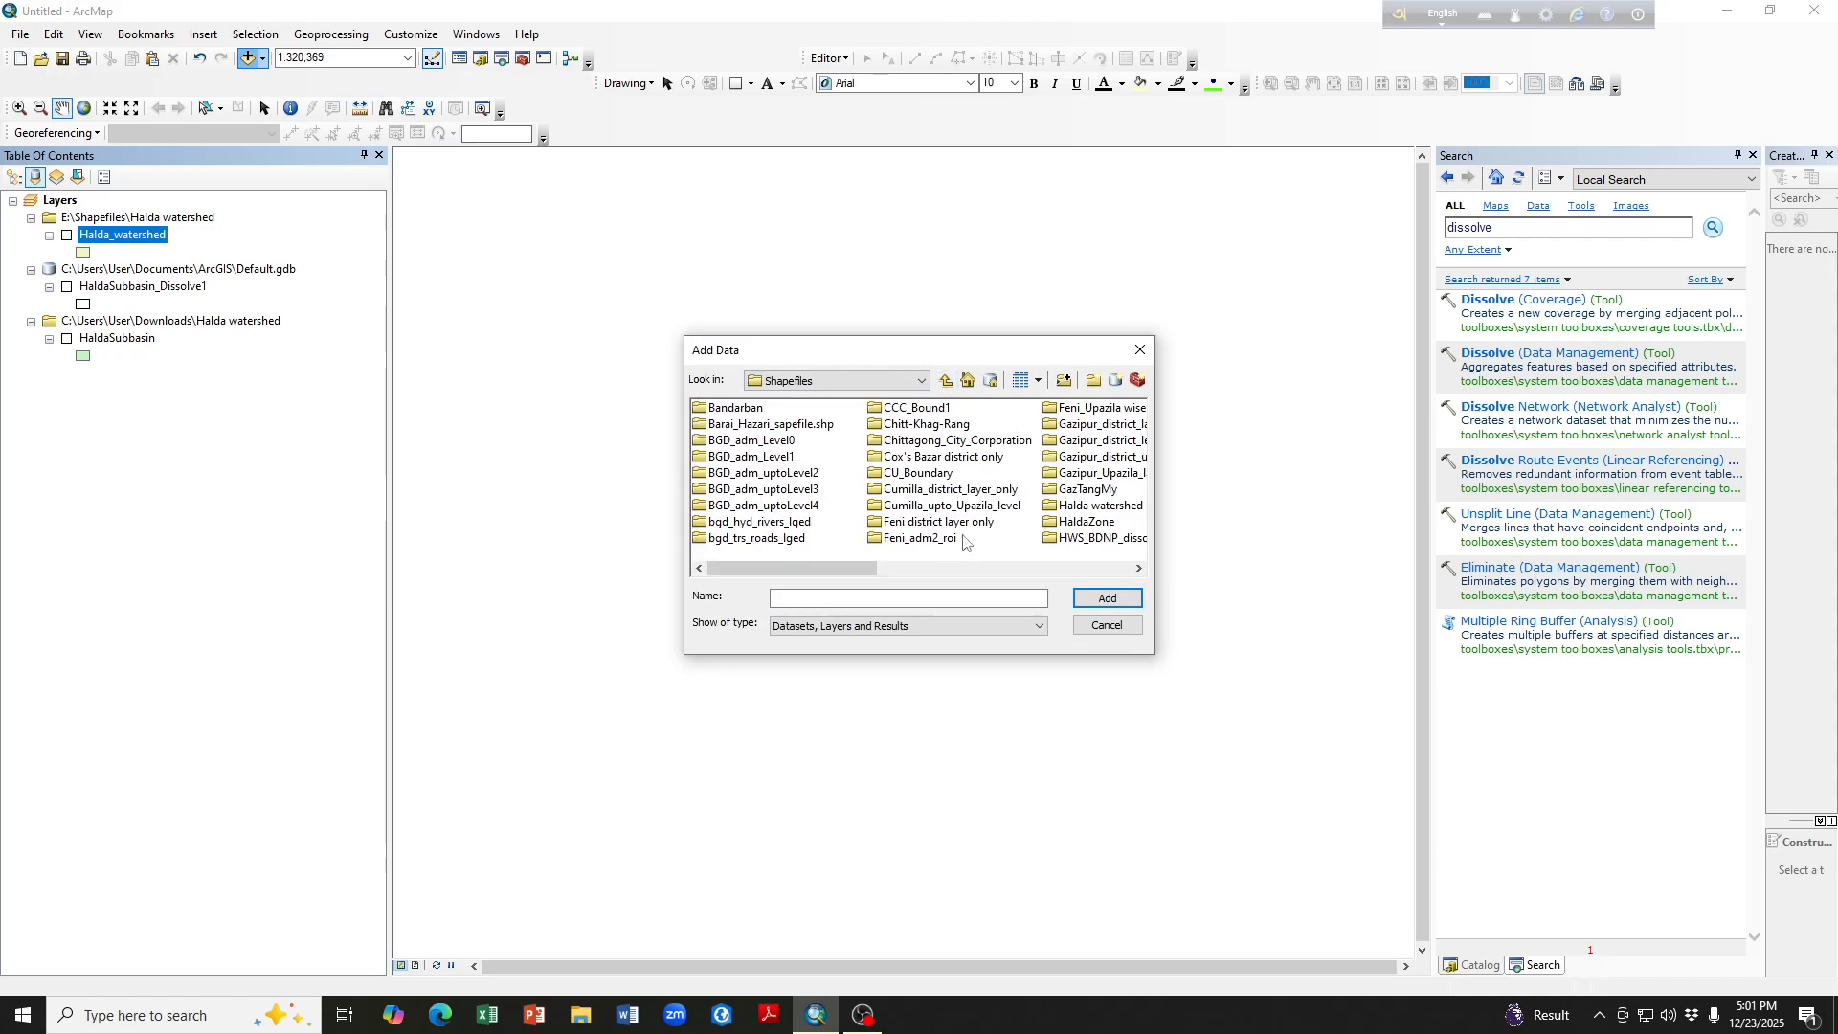
pyautogui.click(1098, 508)
pyautogui.doubleClick(1098, 508)
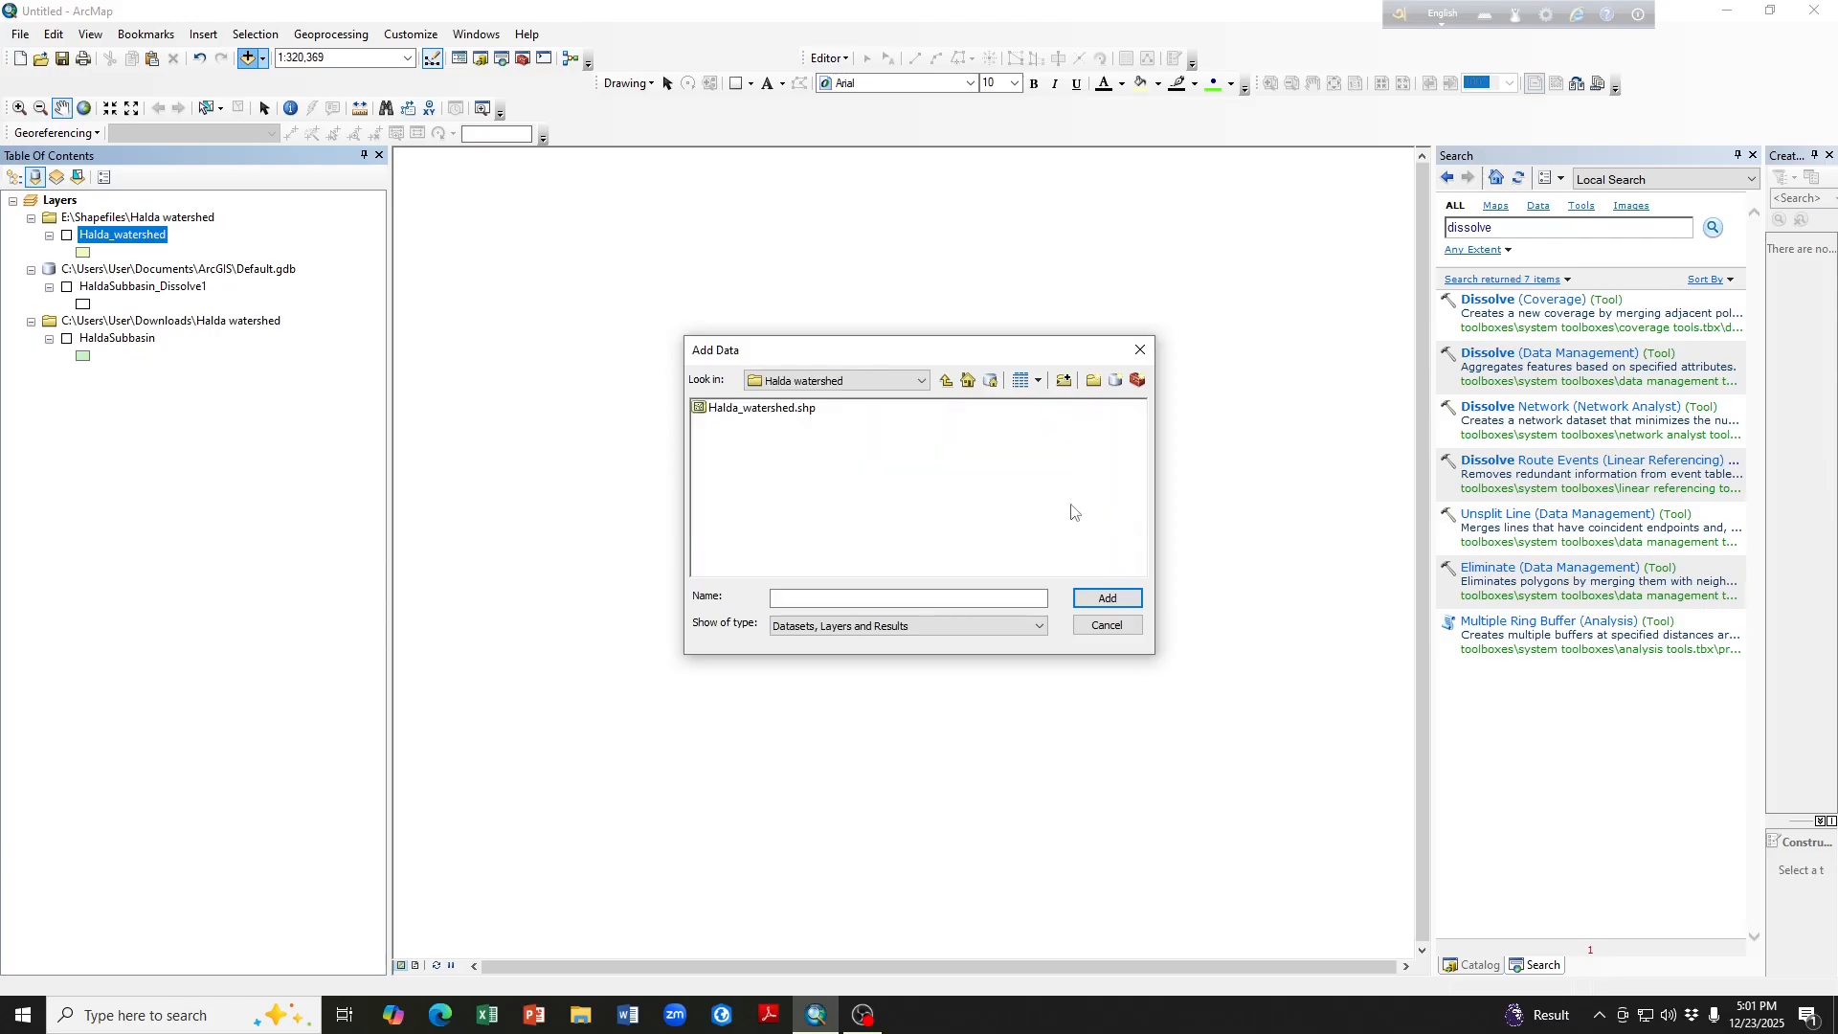
pyautogui.click(778, 411)
pyautogui.click(1101, 598)
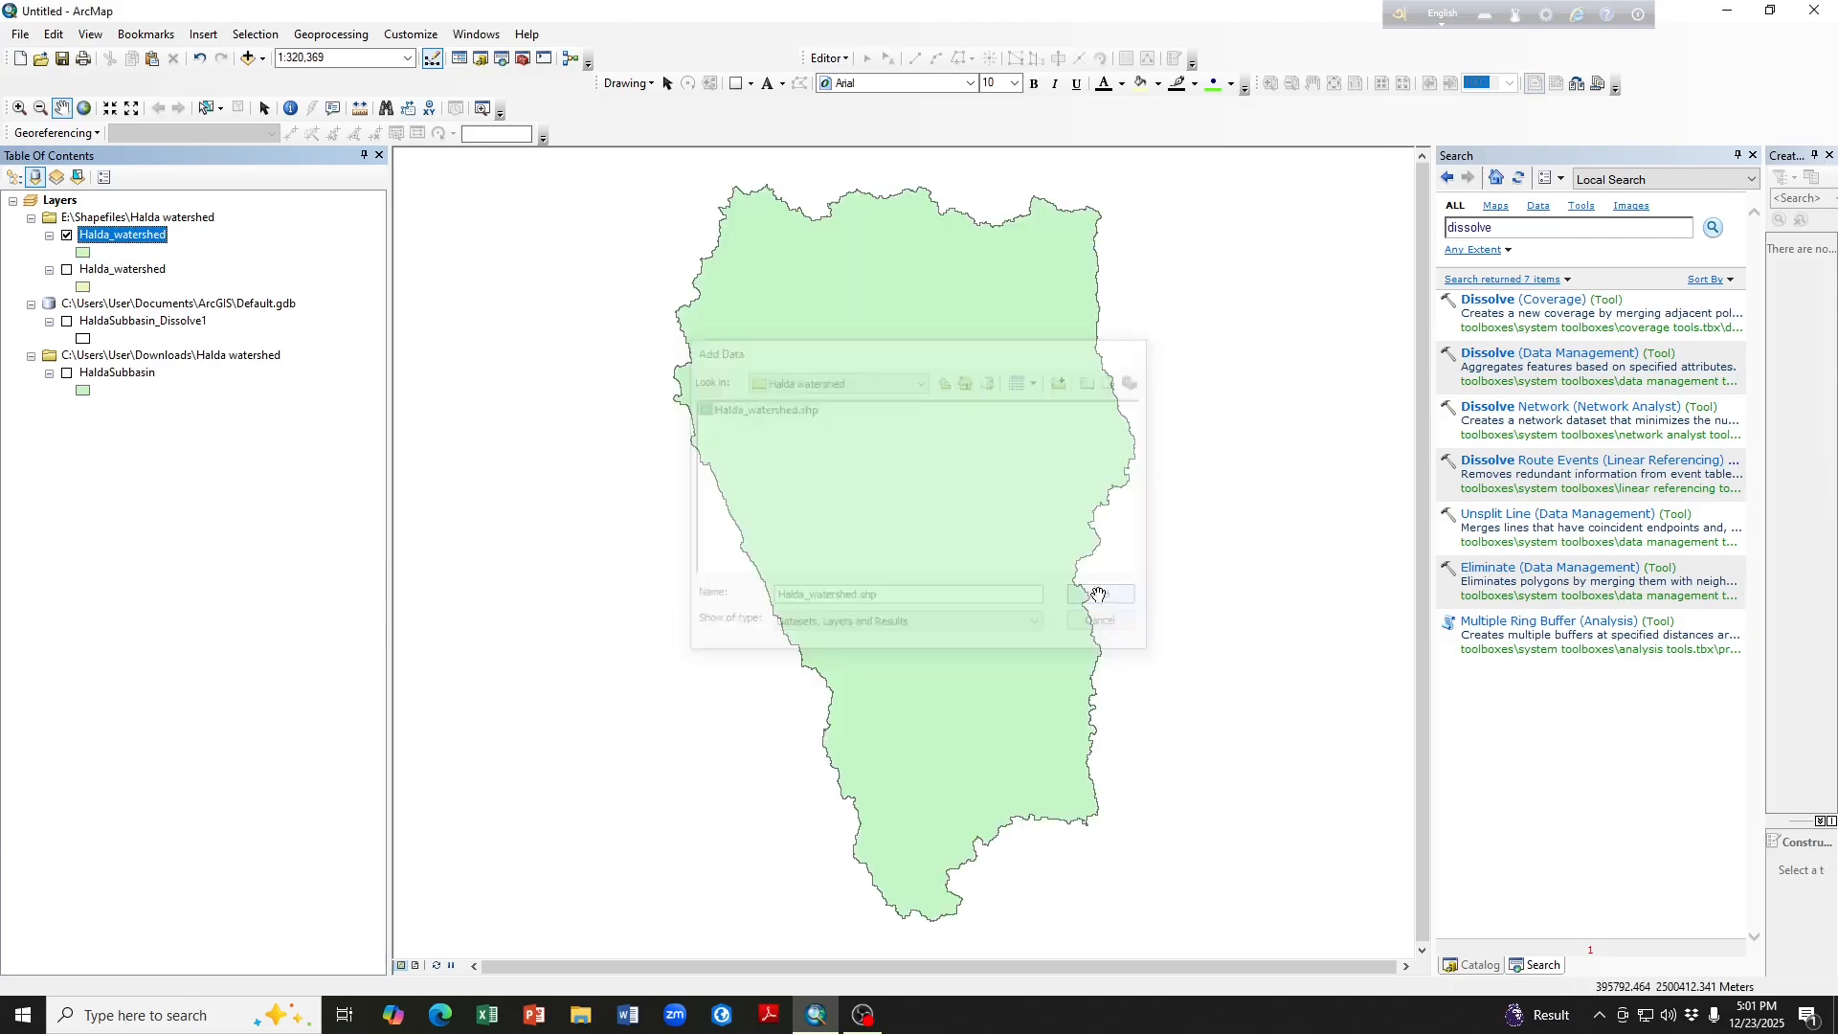